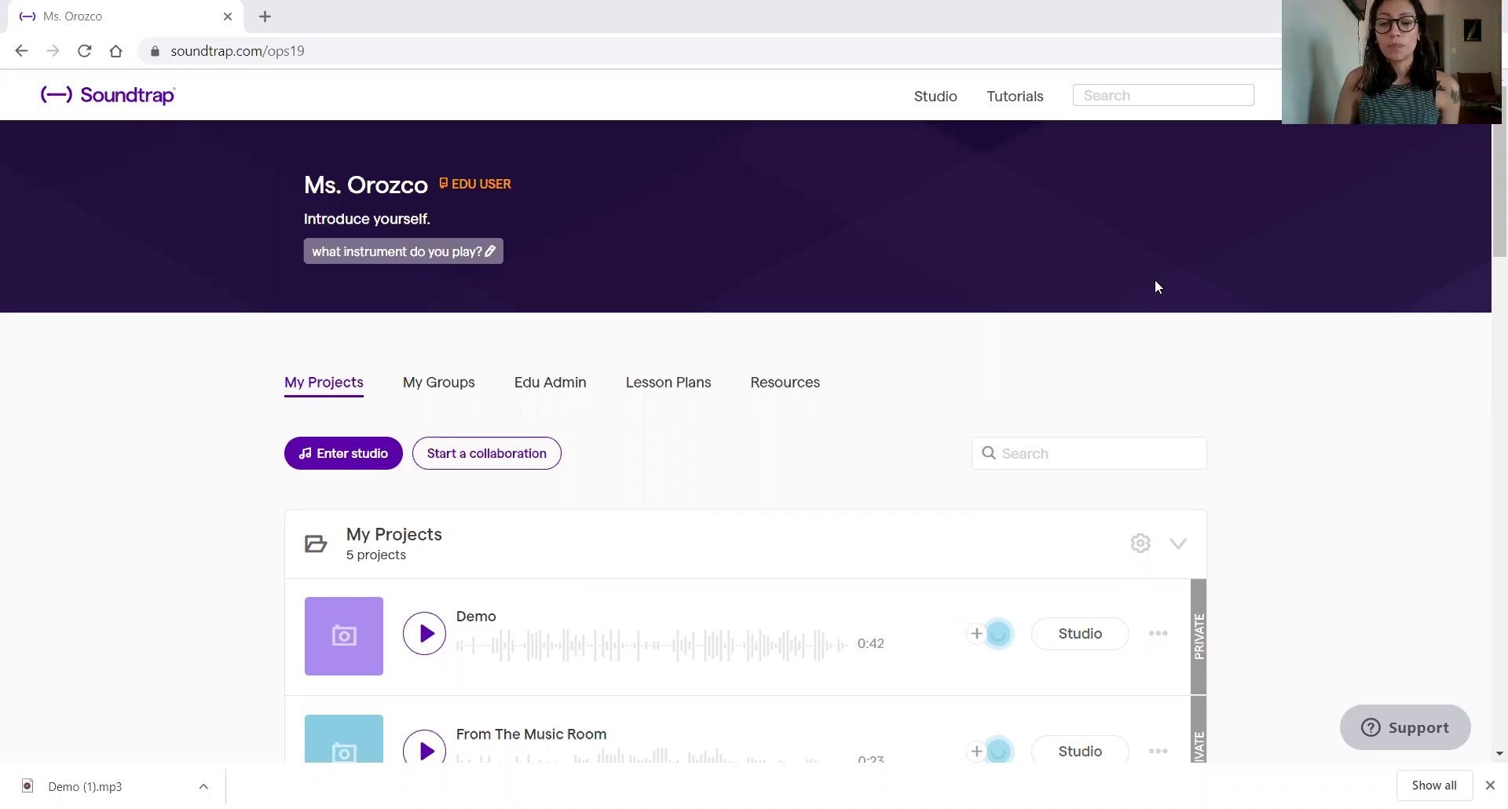
# Start a new music project in the studio and add a Voice & microphones track.
pyautogui.click(318, 455)
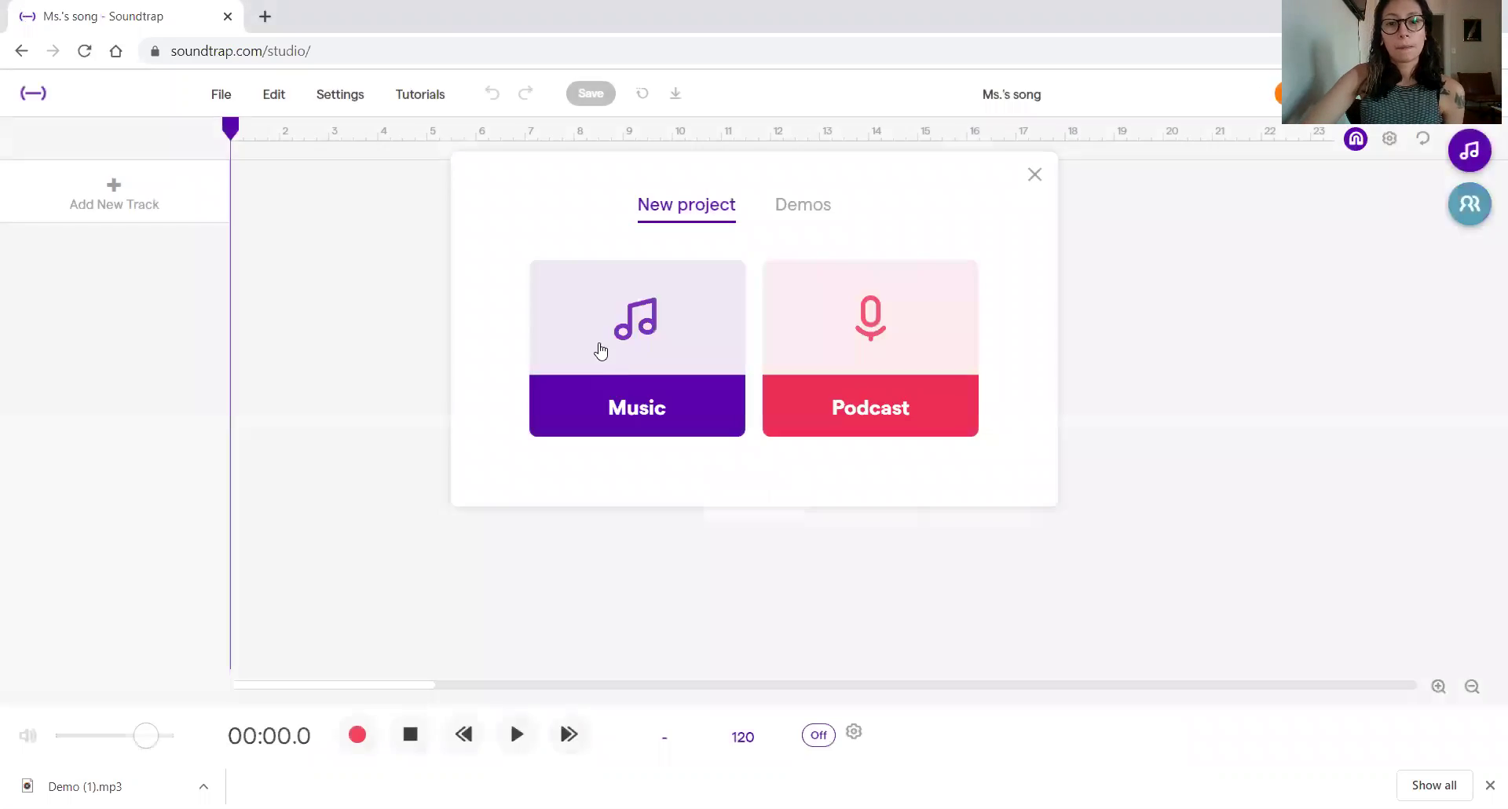
pyautogui.click(620, 363)
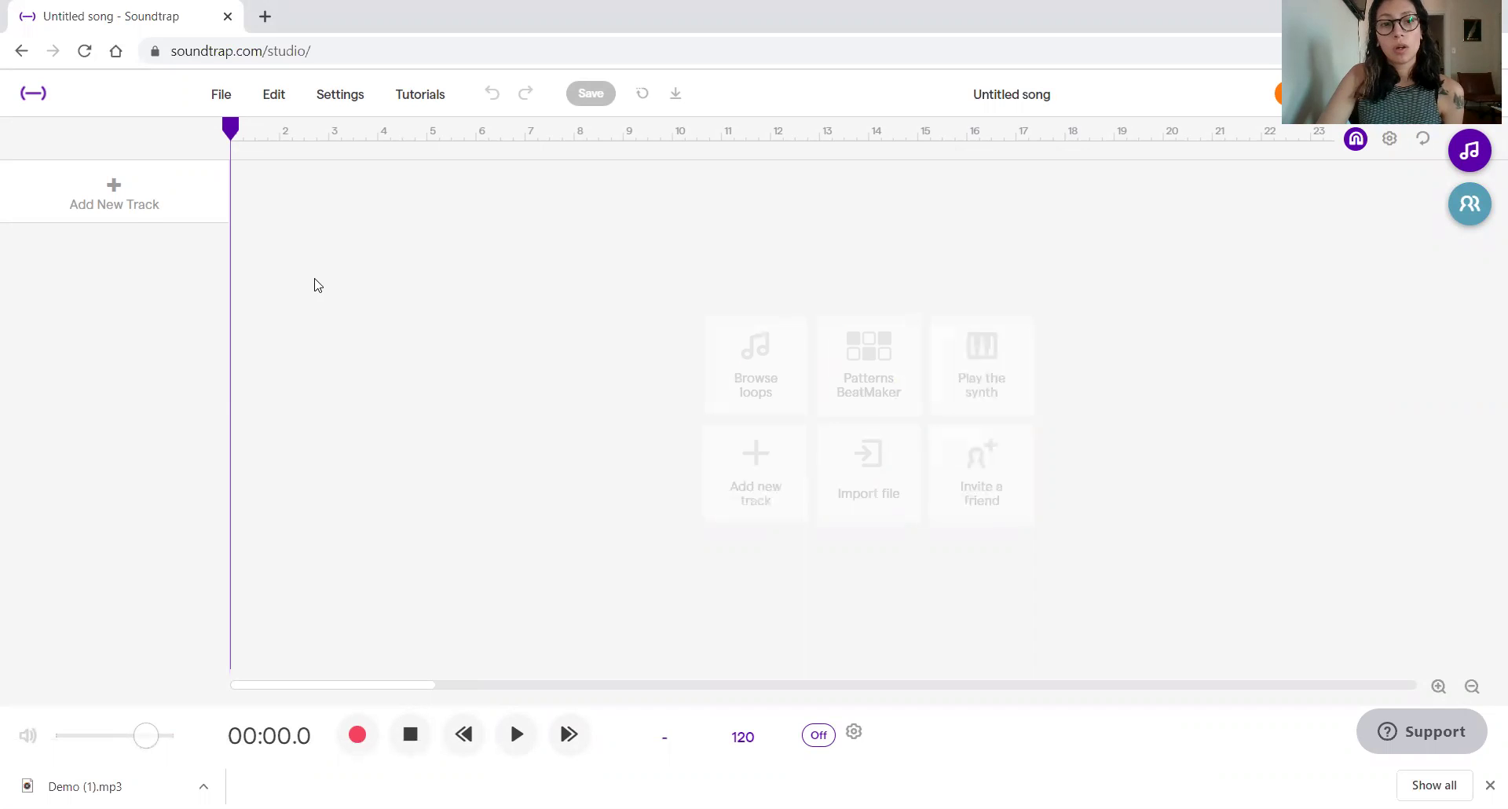
pyautogui.click(122, 204)
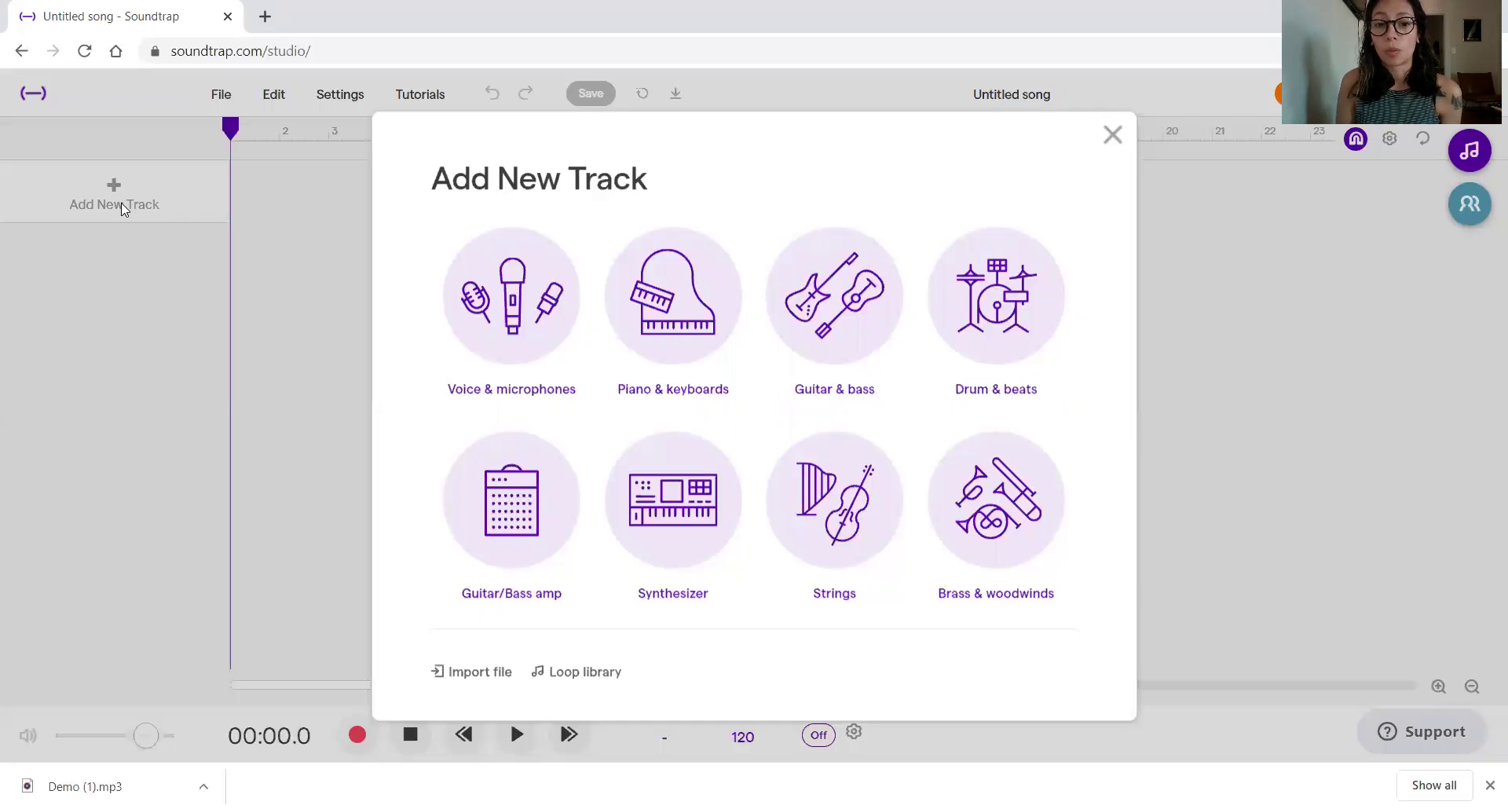
pyautogui.click(510, 271)
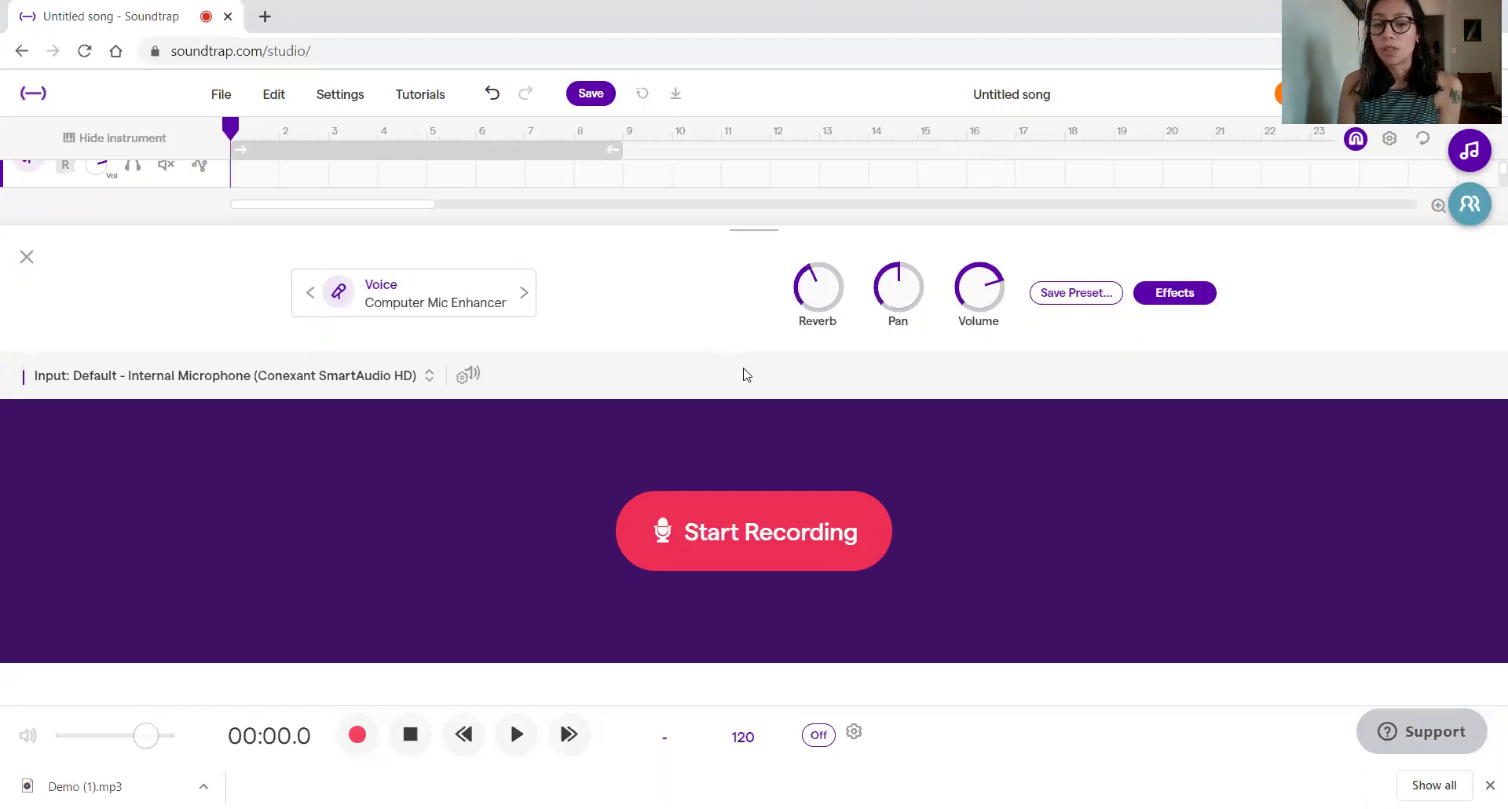
# Record a voice clip about 3 seconds long on the new track and close its instrument view.
pyautogui.click(754, 515)
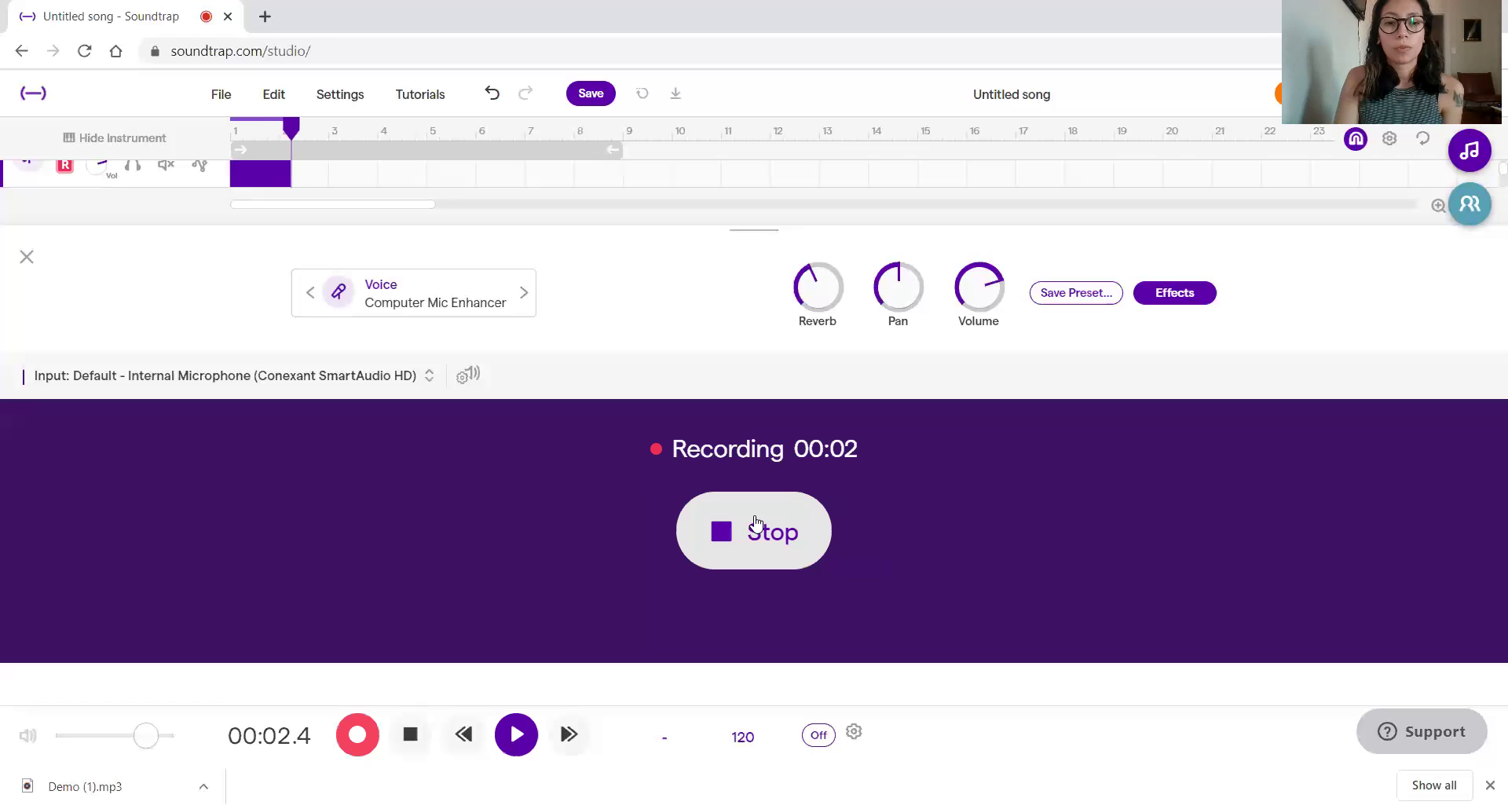
pyautogui.click(756, 522)
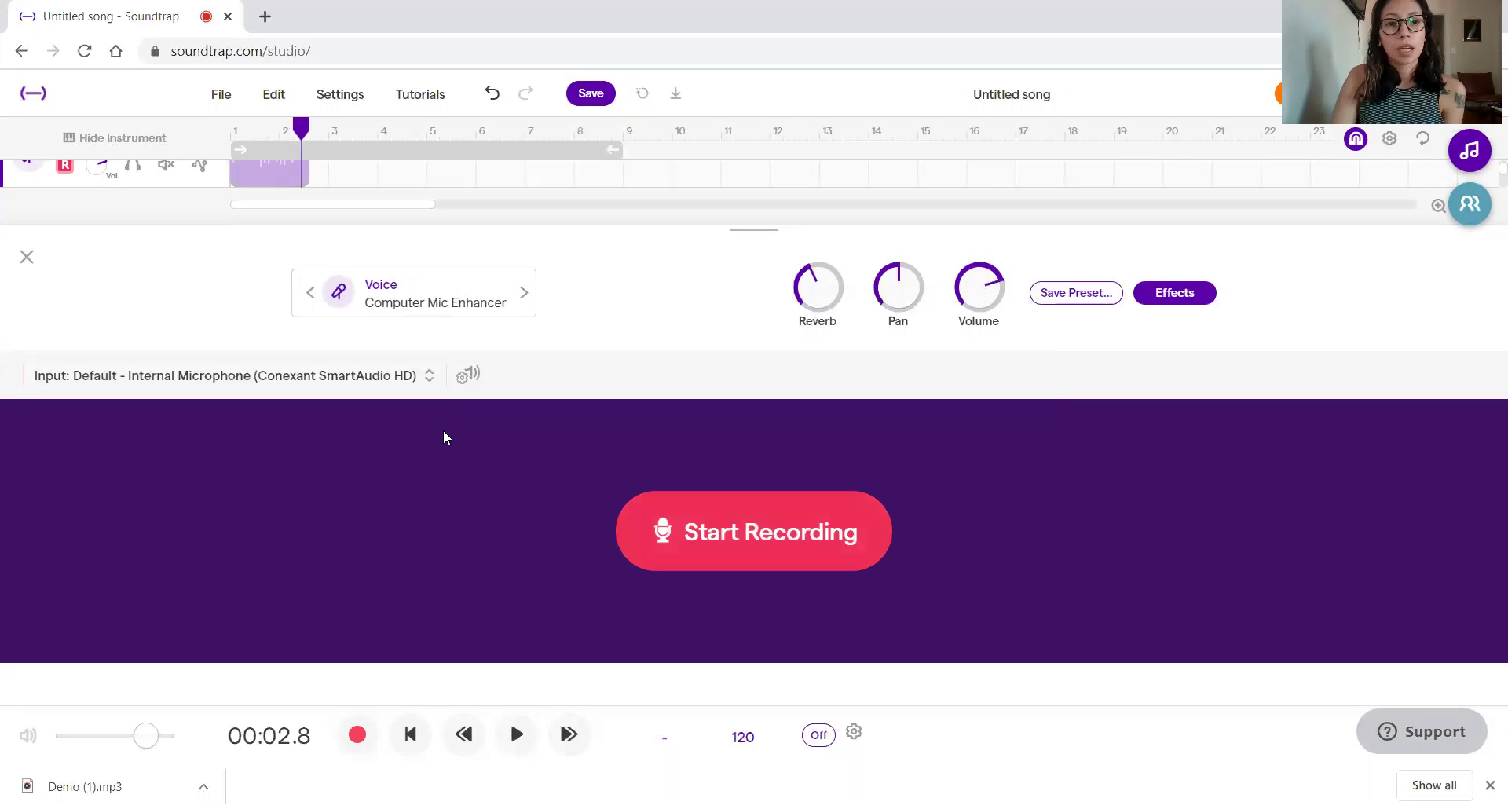
pyautogui.click(27, 257)
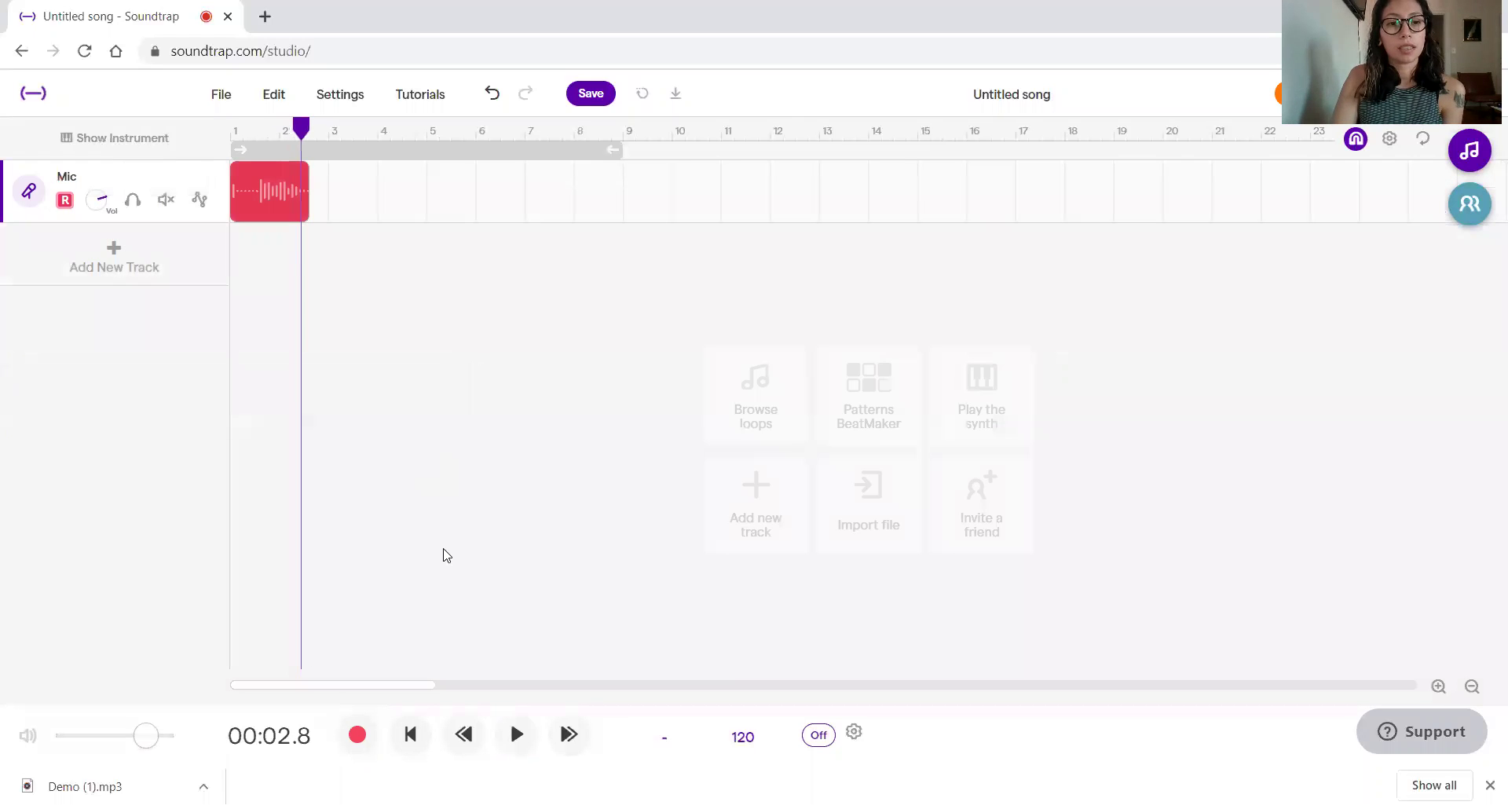
# Play back the recorded clip from about 1 second in and return the playhead to the start.
pyautogui.moveTo(301, 136); pyautogui.dragTo(255, 136)
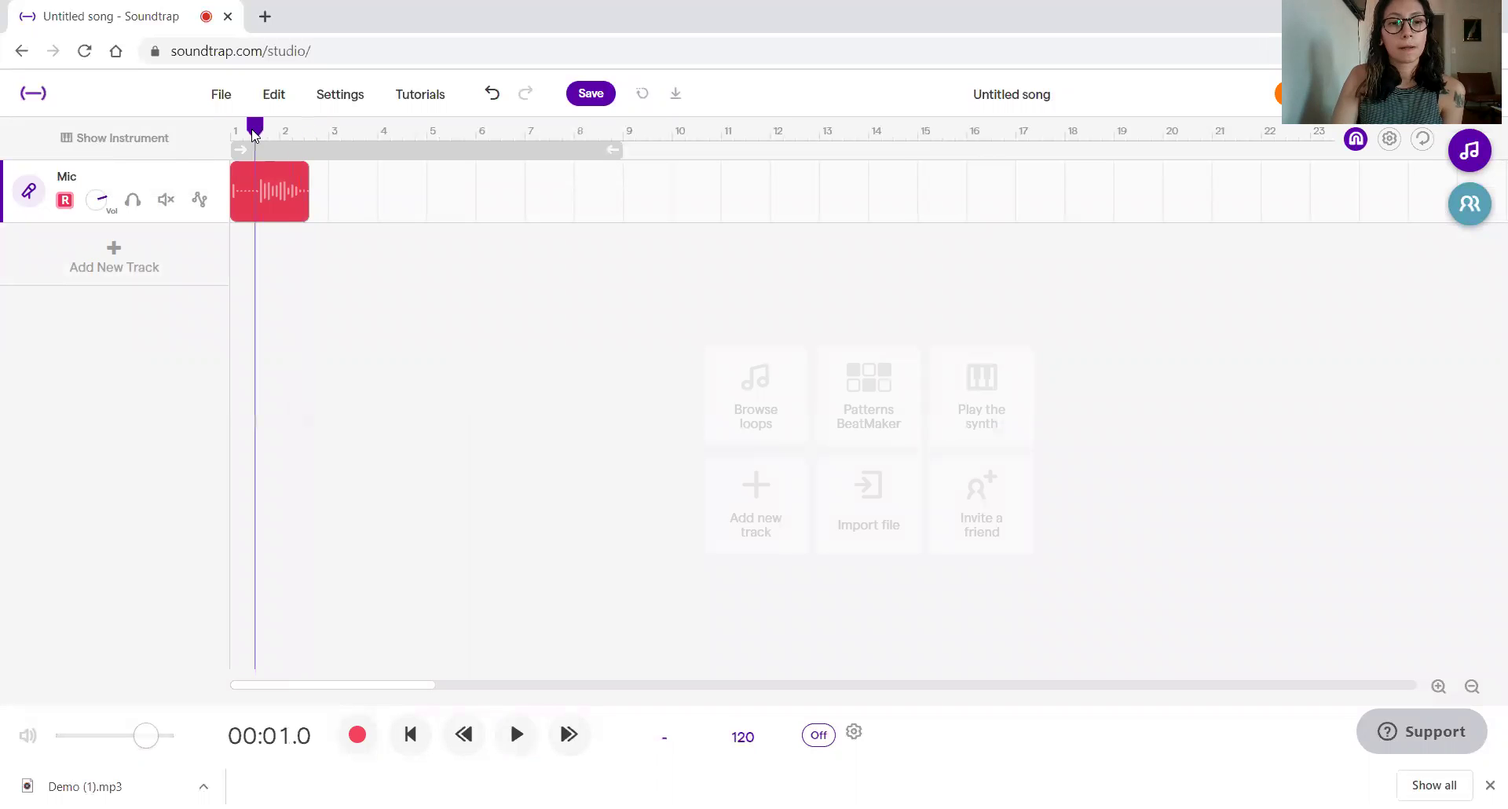
pyautogui.press('space')
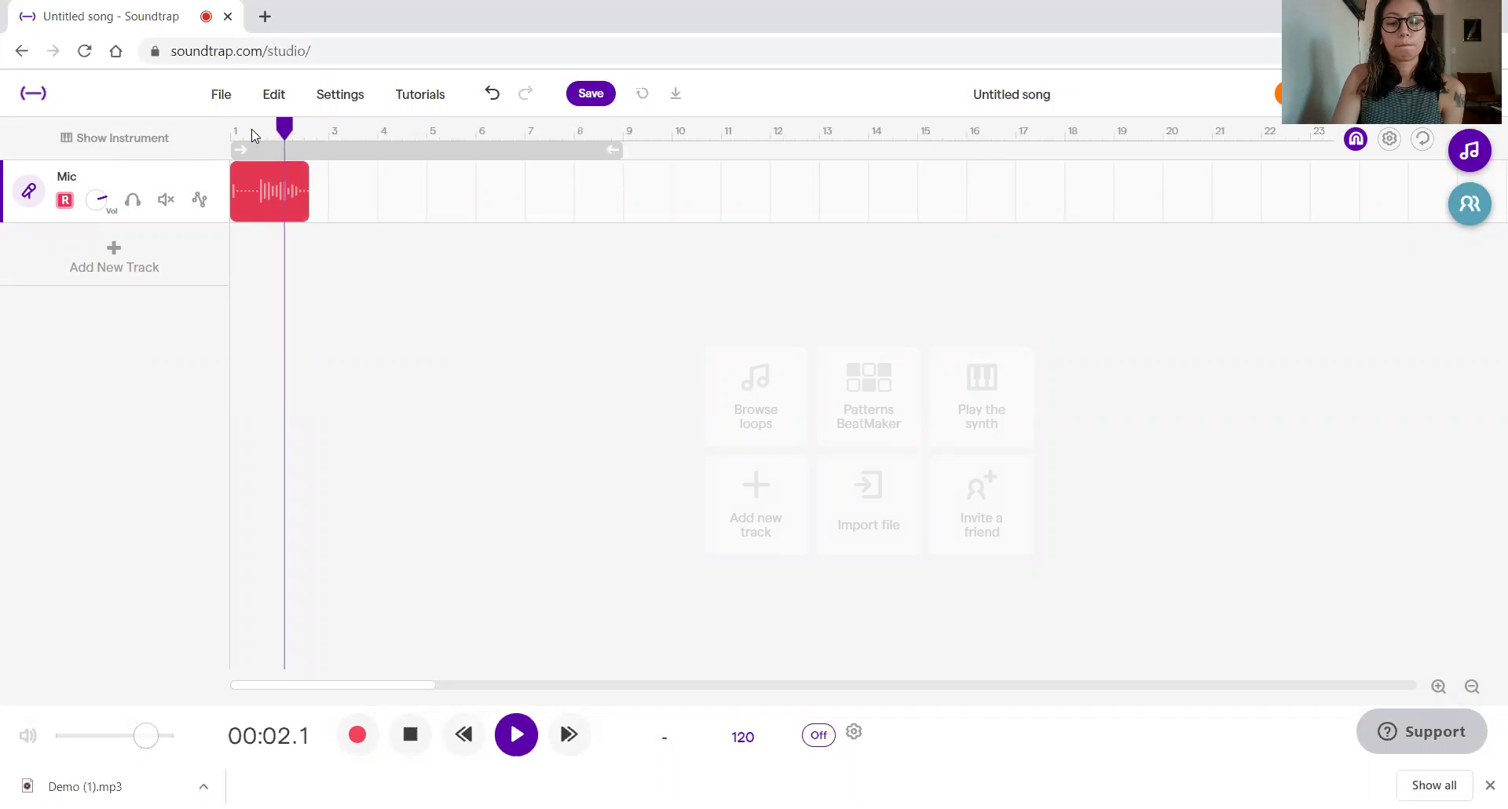
pyautogui.press('space')
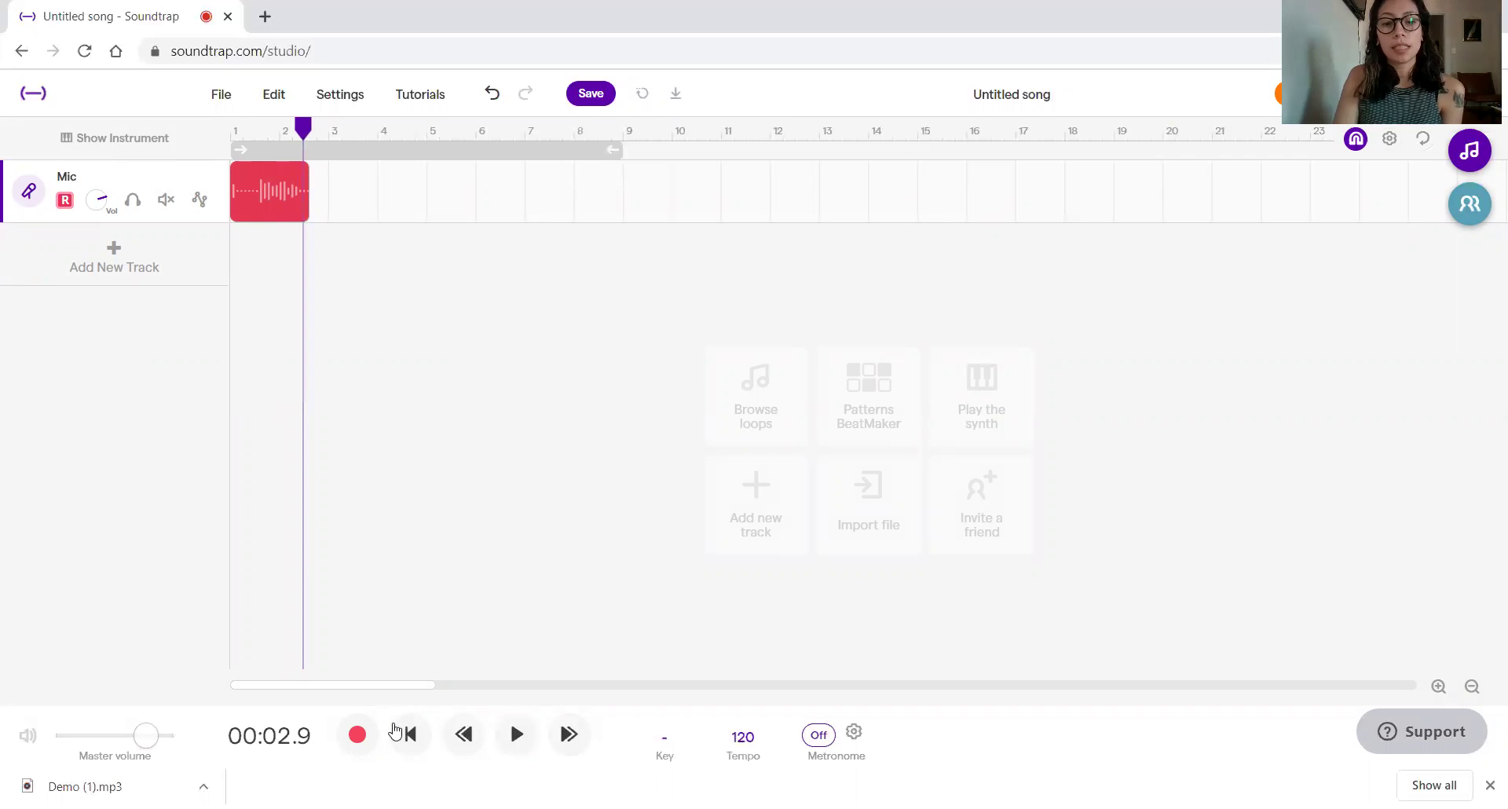
pyautogui.click(395, 732)
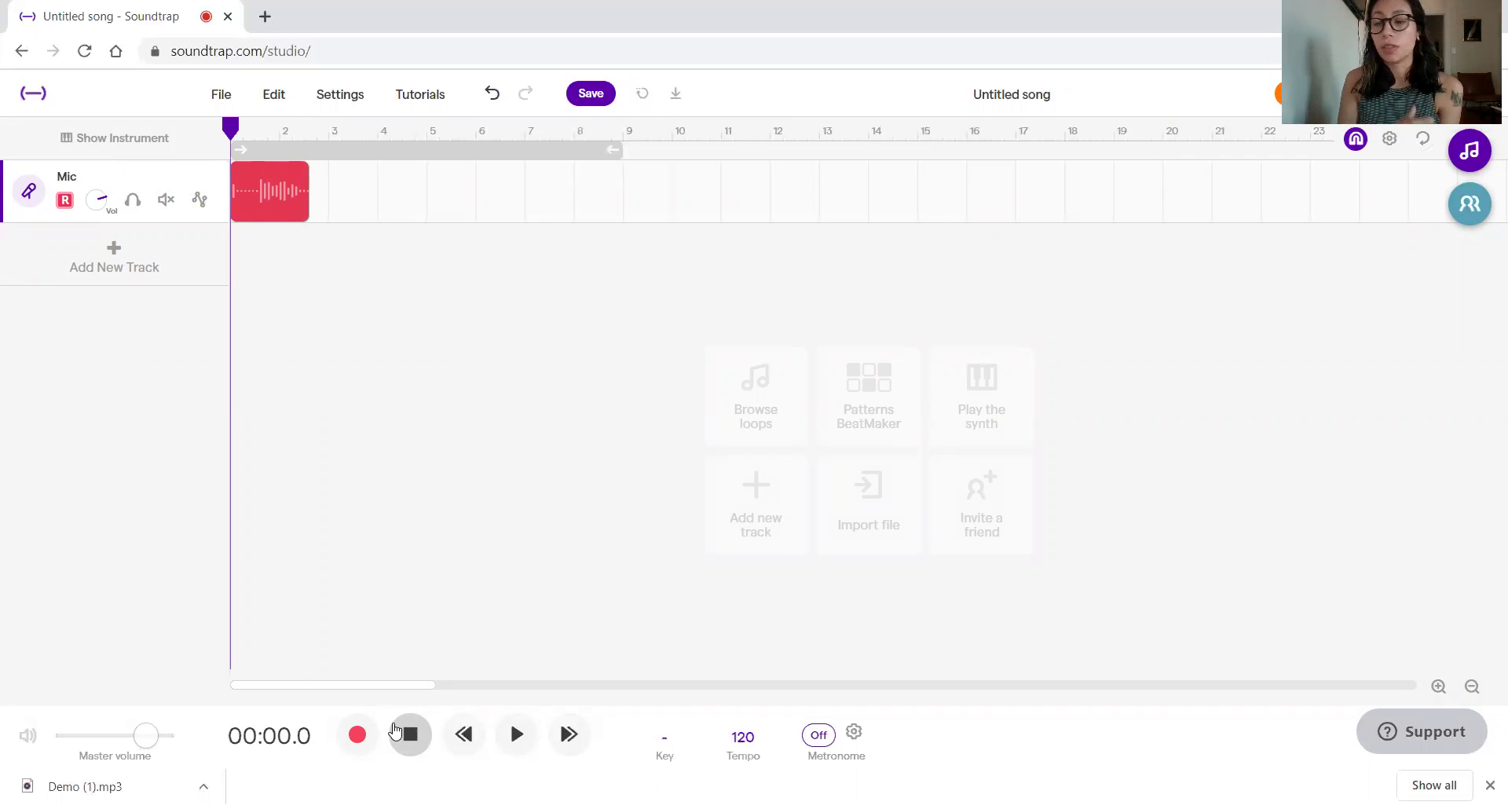
# Add a second Voice & microphones track with the Space Face voice preset and close its instrument view.
pyautogui.click(103, 260)
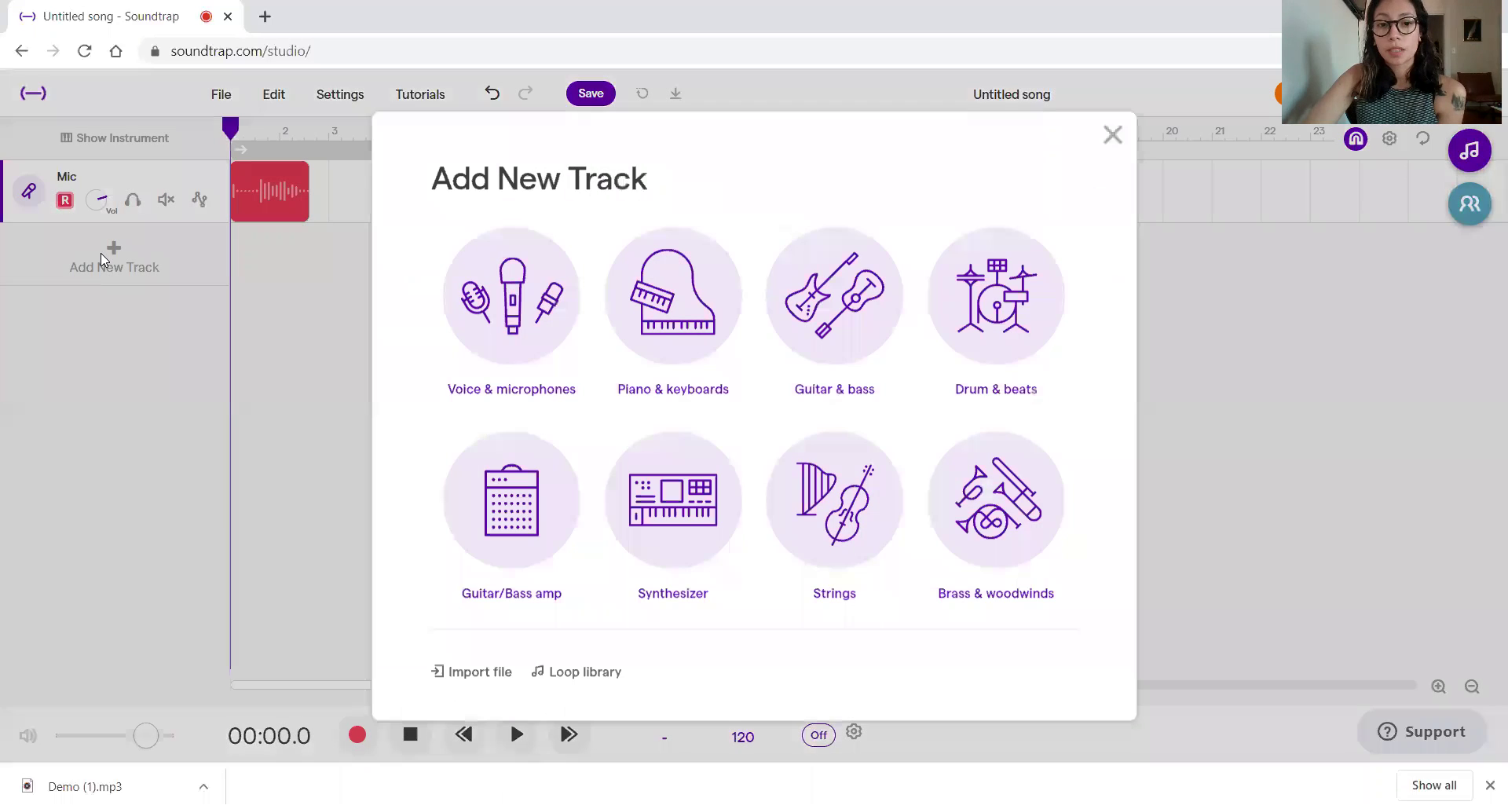
pyautogui.click(507, 339)
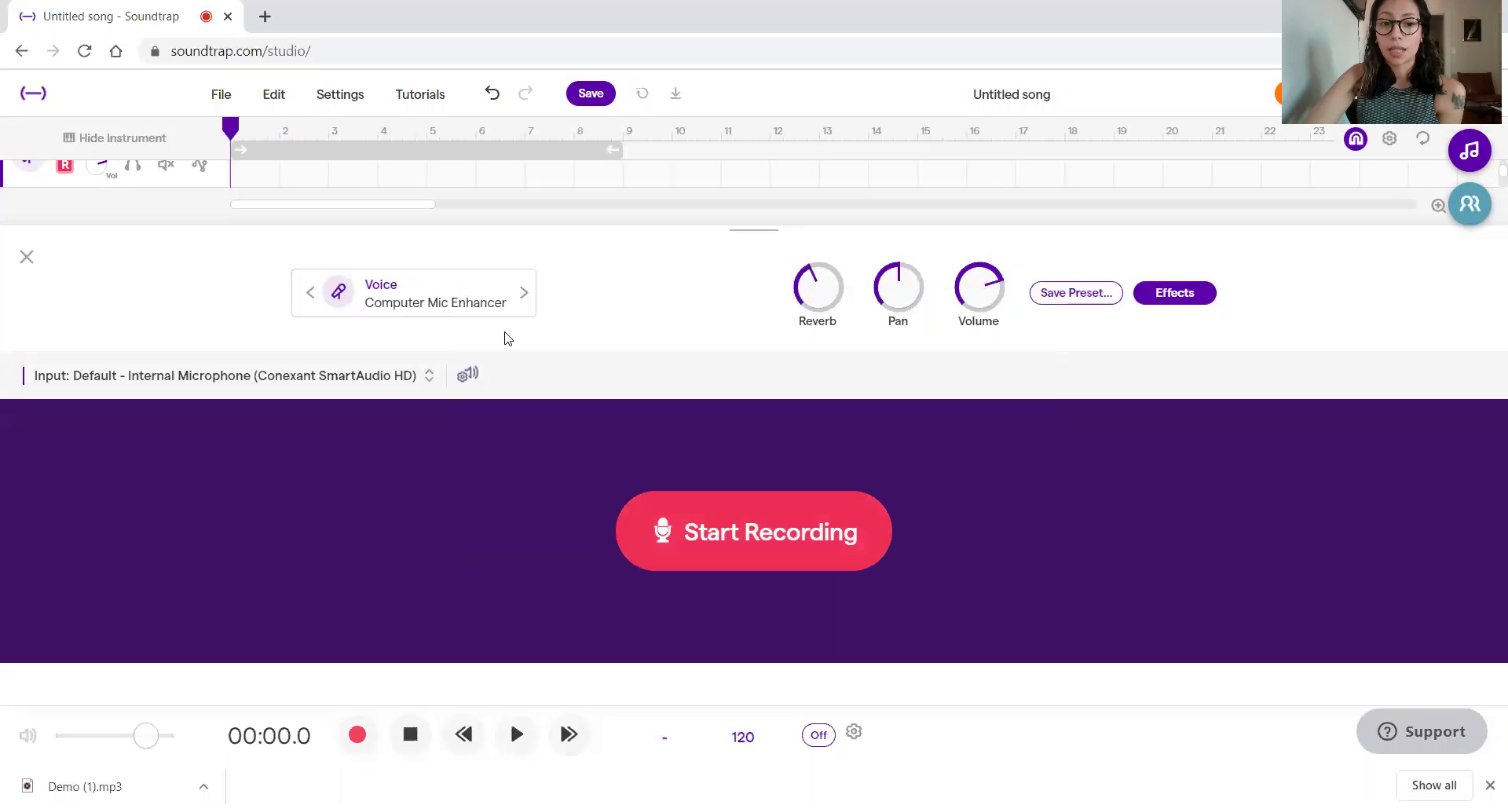
pyautogui.click(442, 294)
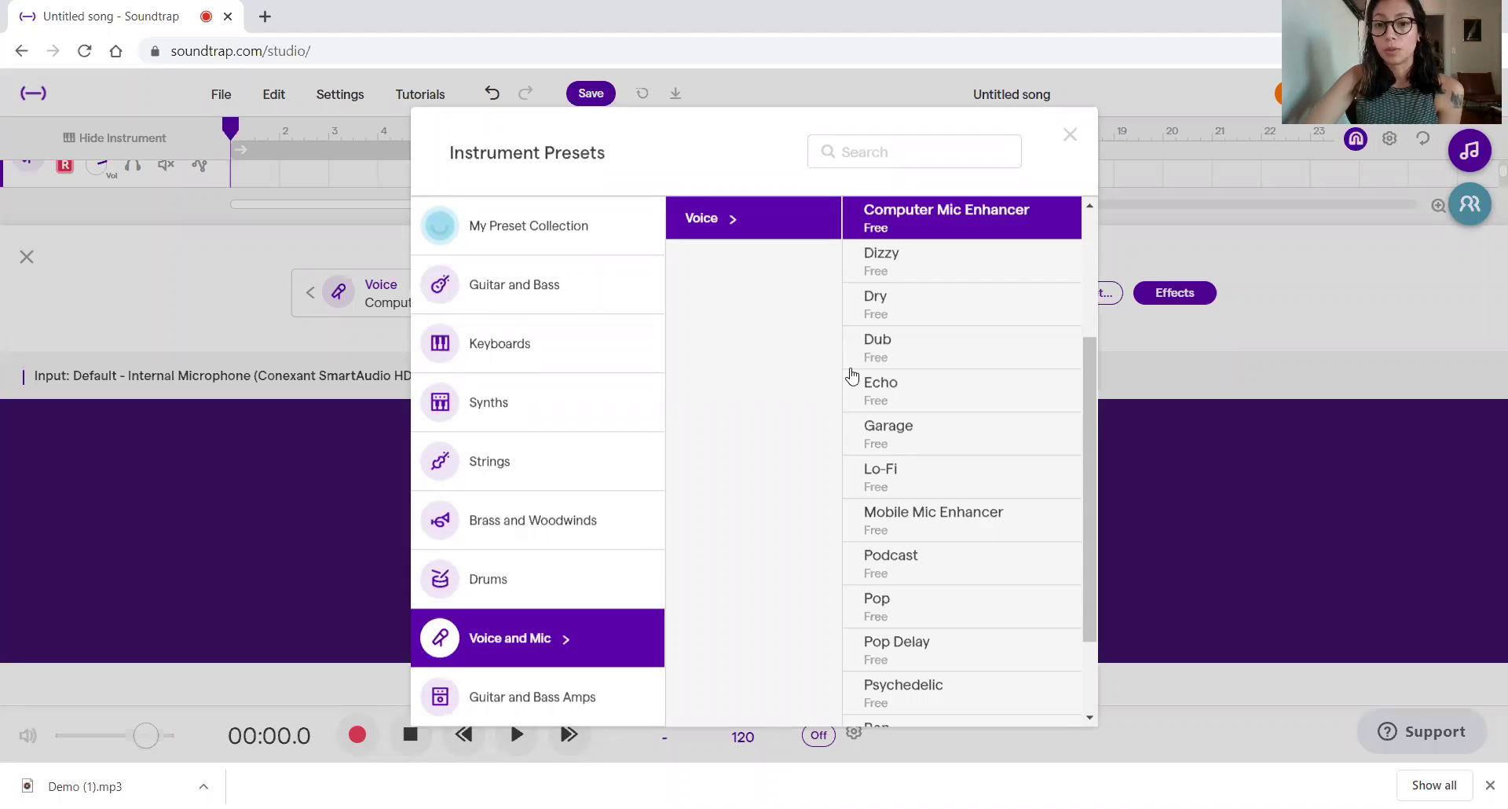
pyautogui.scroll(2, 926, 327)
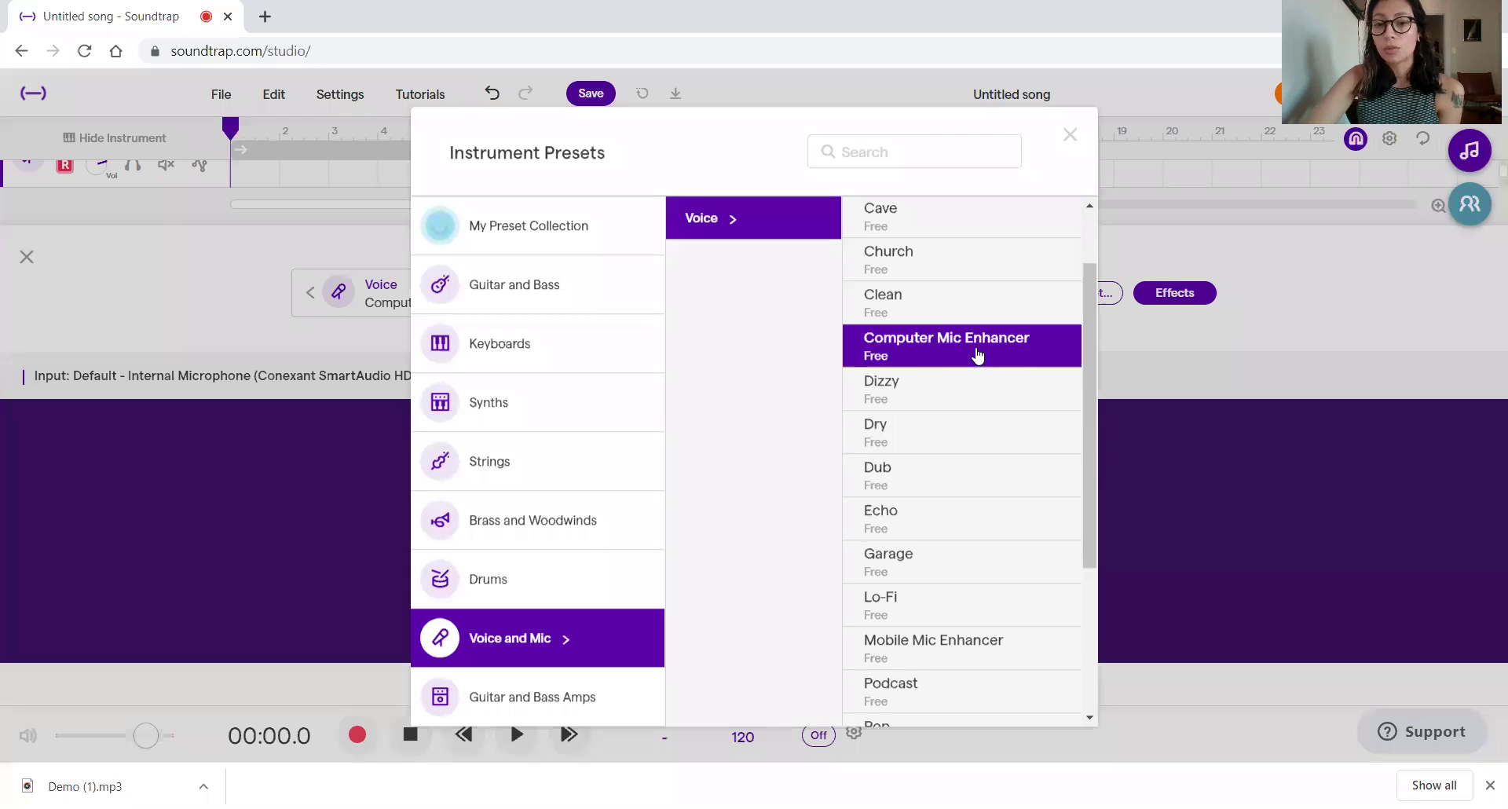
pyautogui.scroll(2, 977, 350)
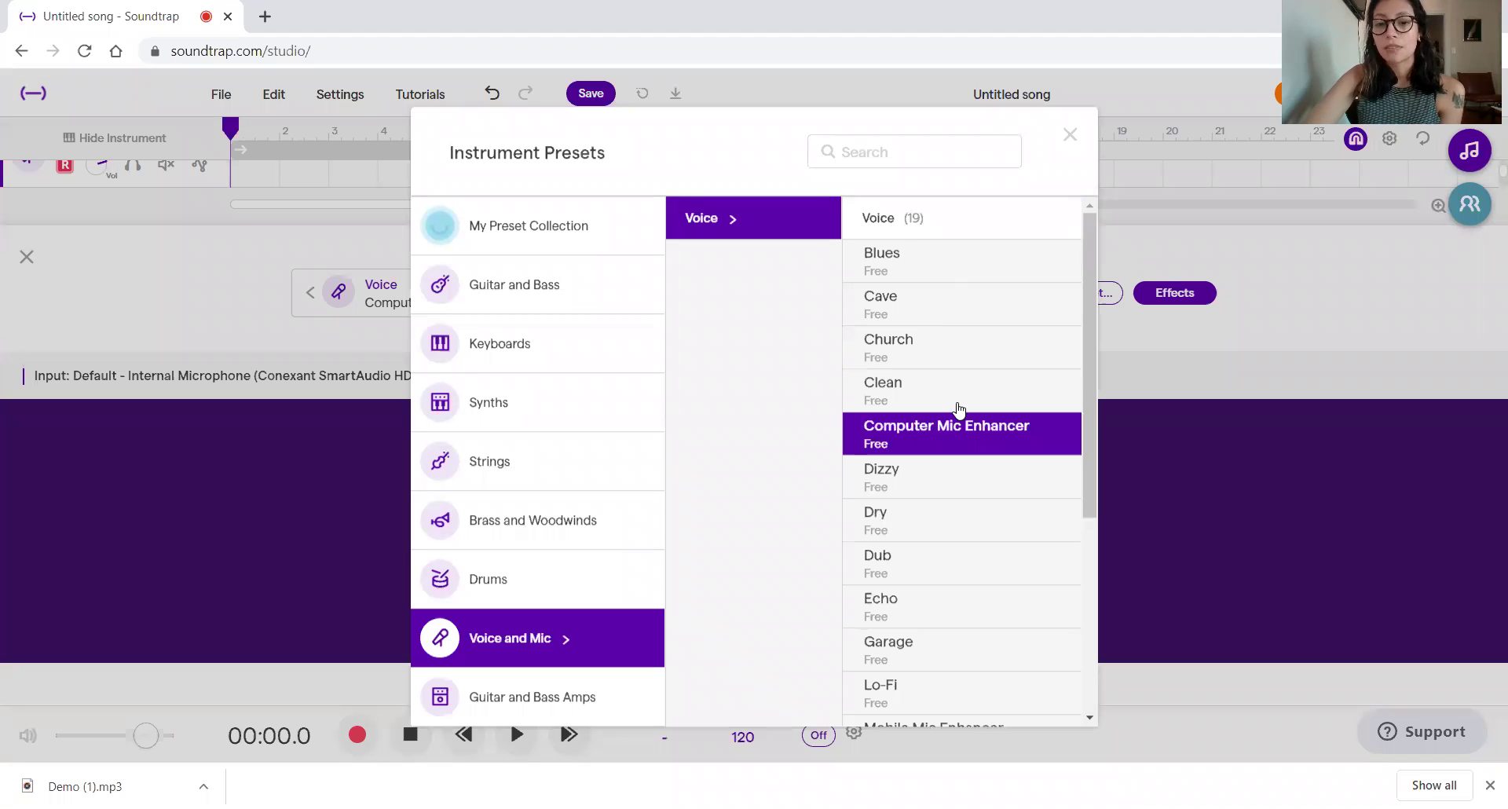
pyautogui.scroll(-5, 986, 541)
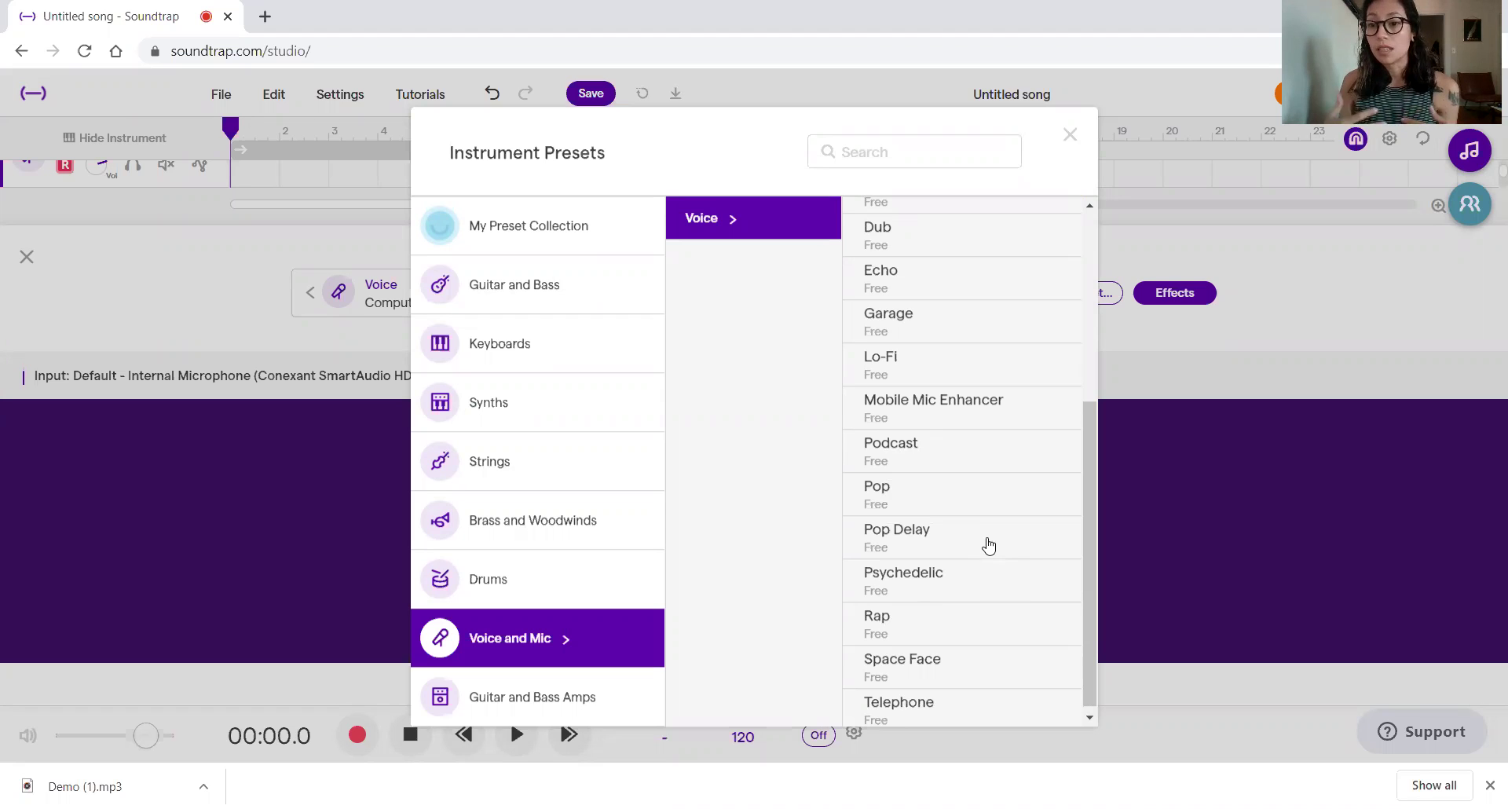
pyautogui.click(935, 672)
pyautogui.click(1070, 136)
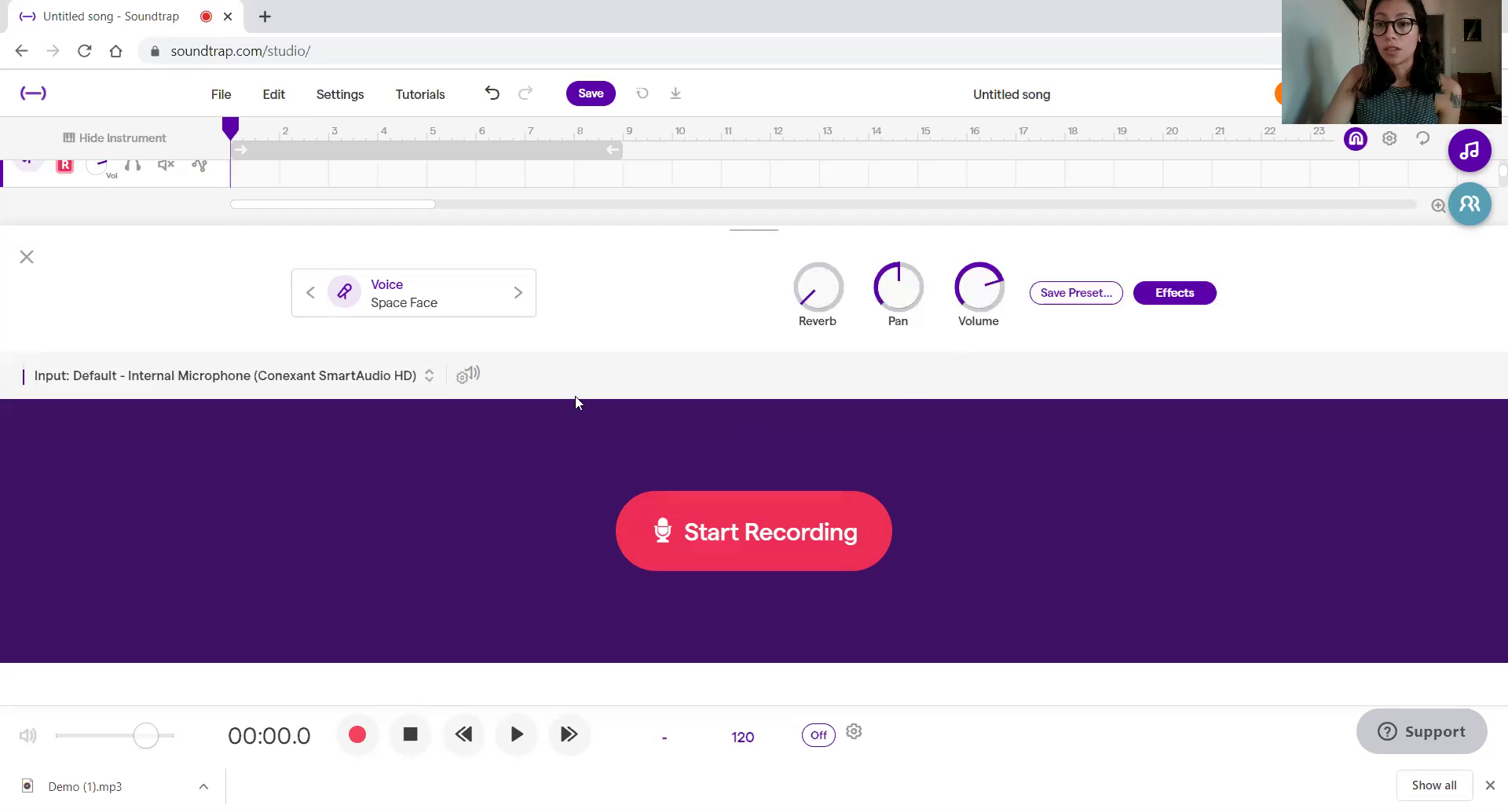
pyautogui.click(28, 259)
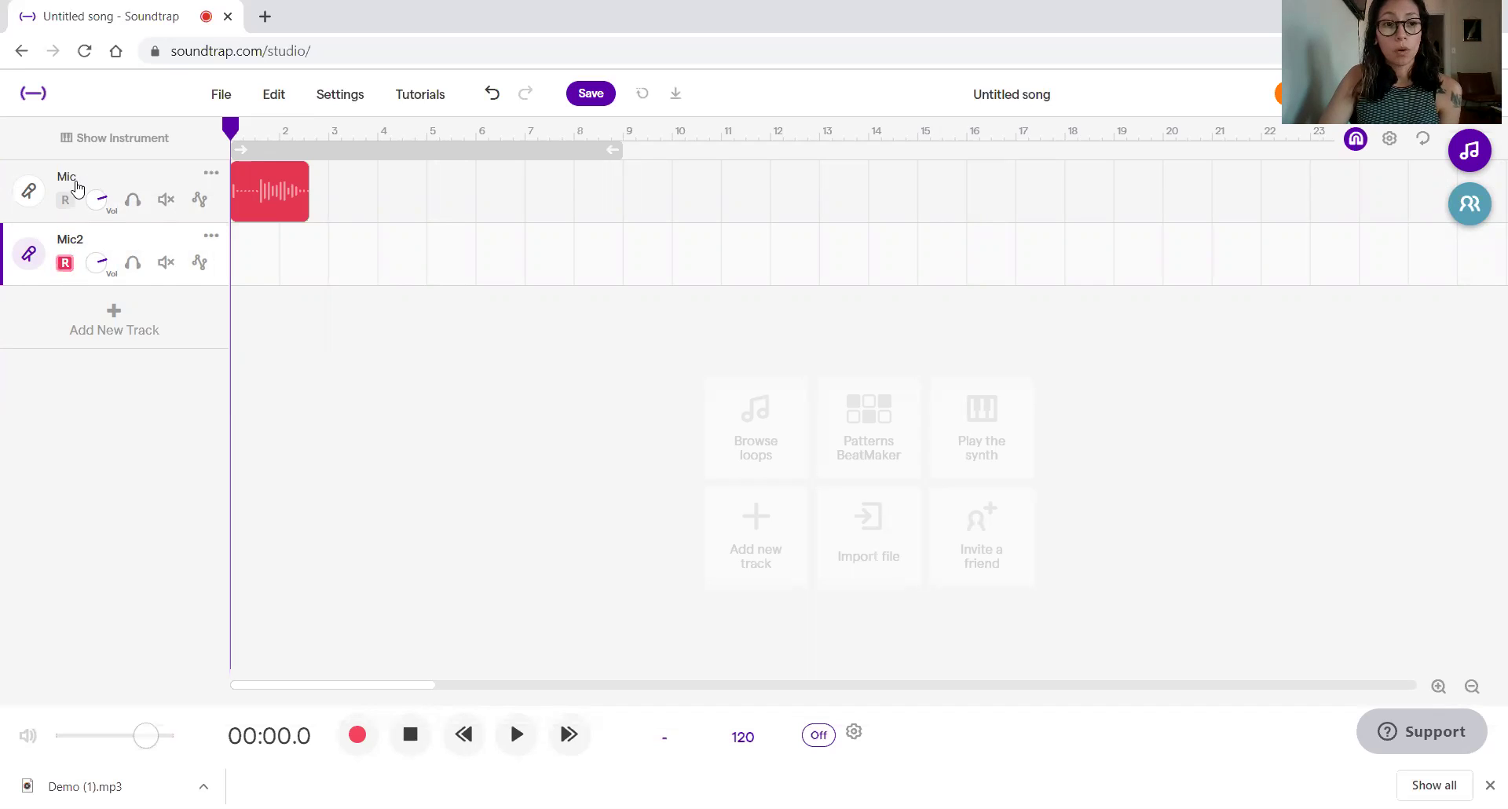
# Mute the first Mic track, record a clip about 3 seconds long on Mic2 and rewind to the start.
pyautogui.click(166, 200)
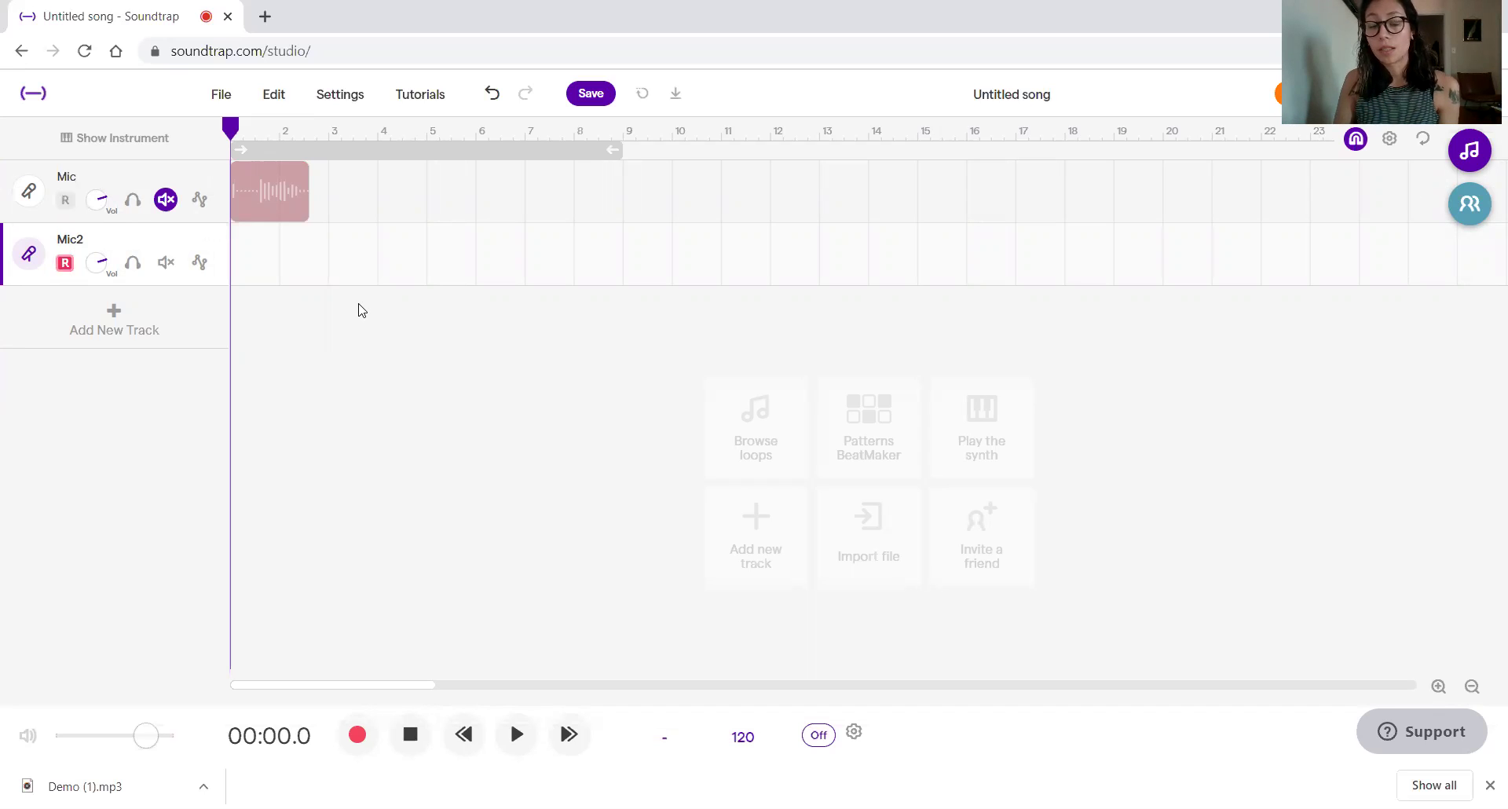
pyautogui.click(357, 735)
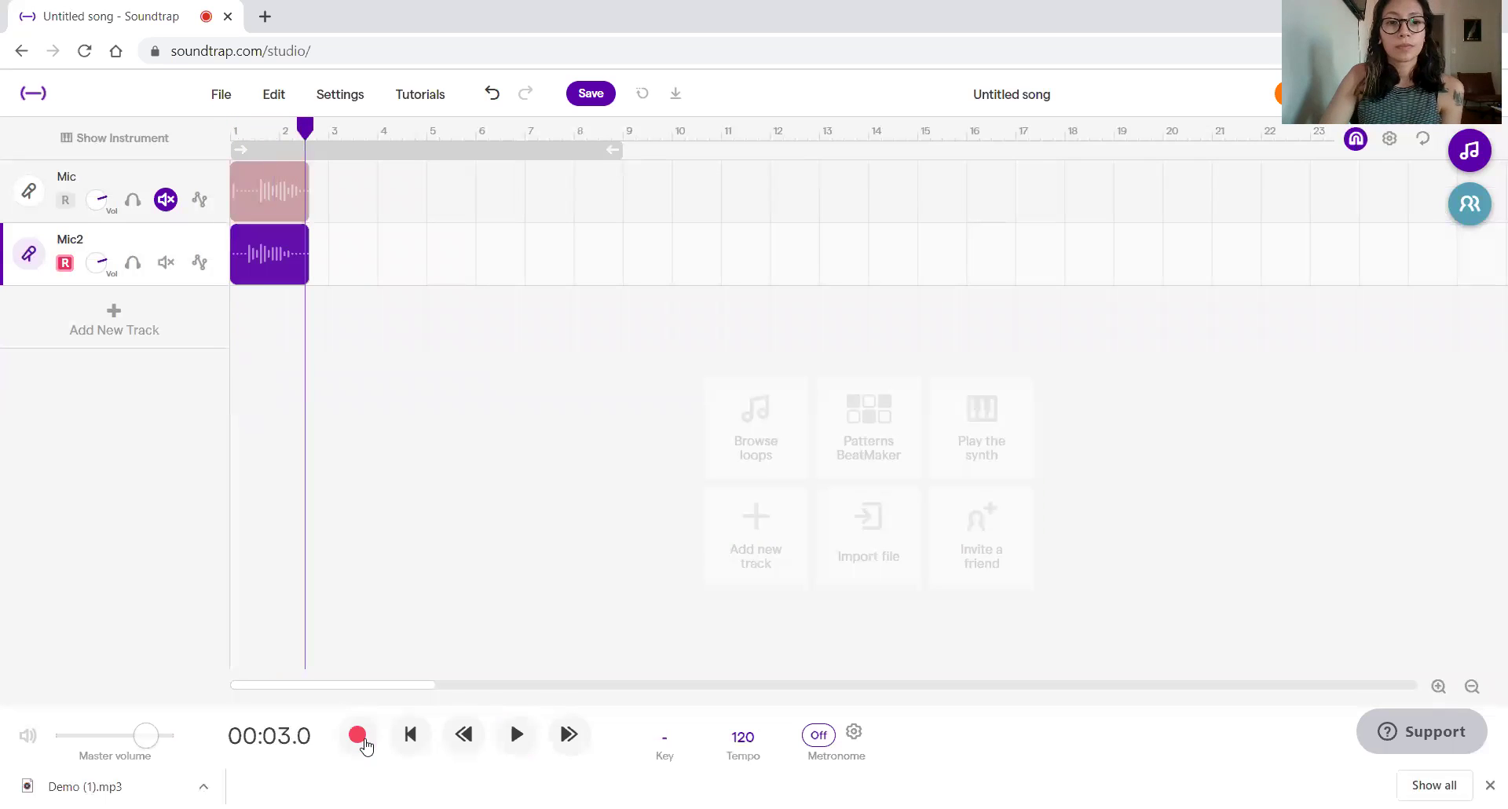
pyautogui.click(409, 735)
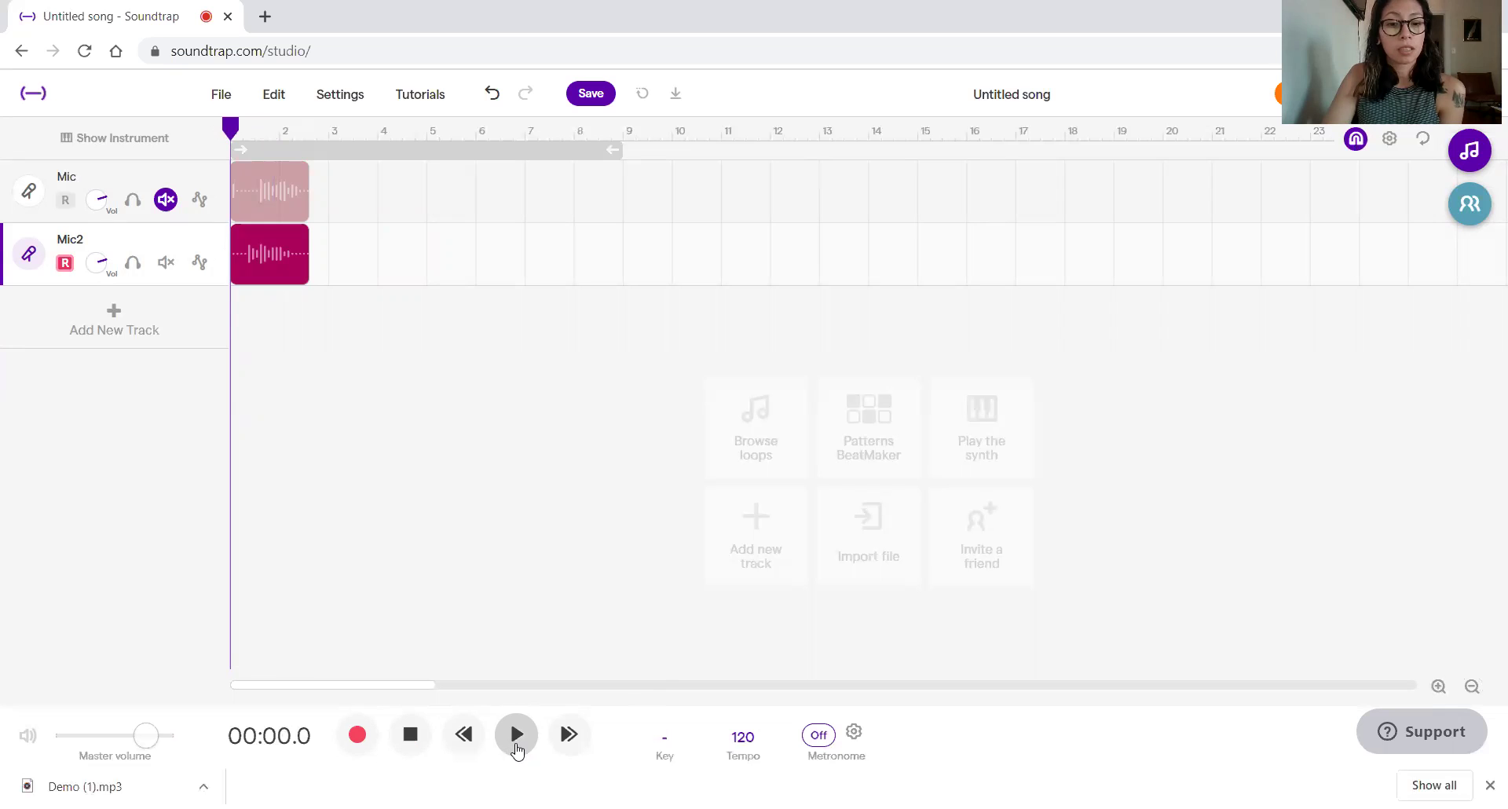
# Play the Mic2 recording twice from the start to hear the Space Face effect.
pyautogui.click(516, 735)
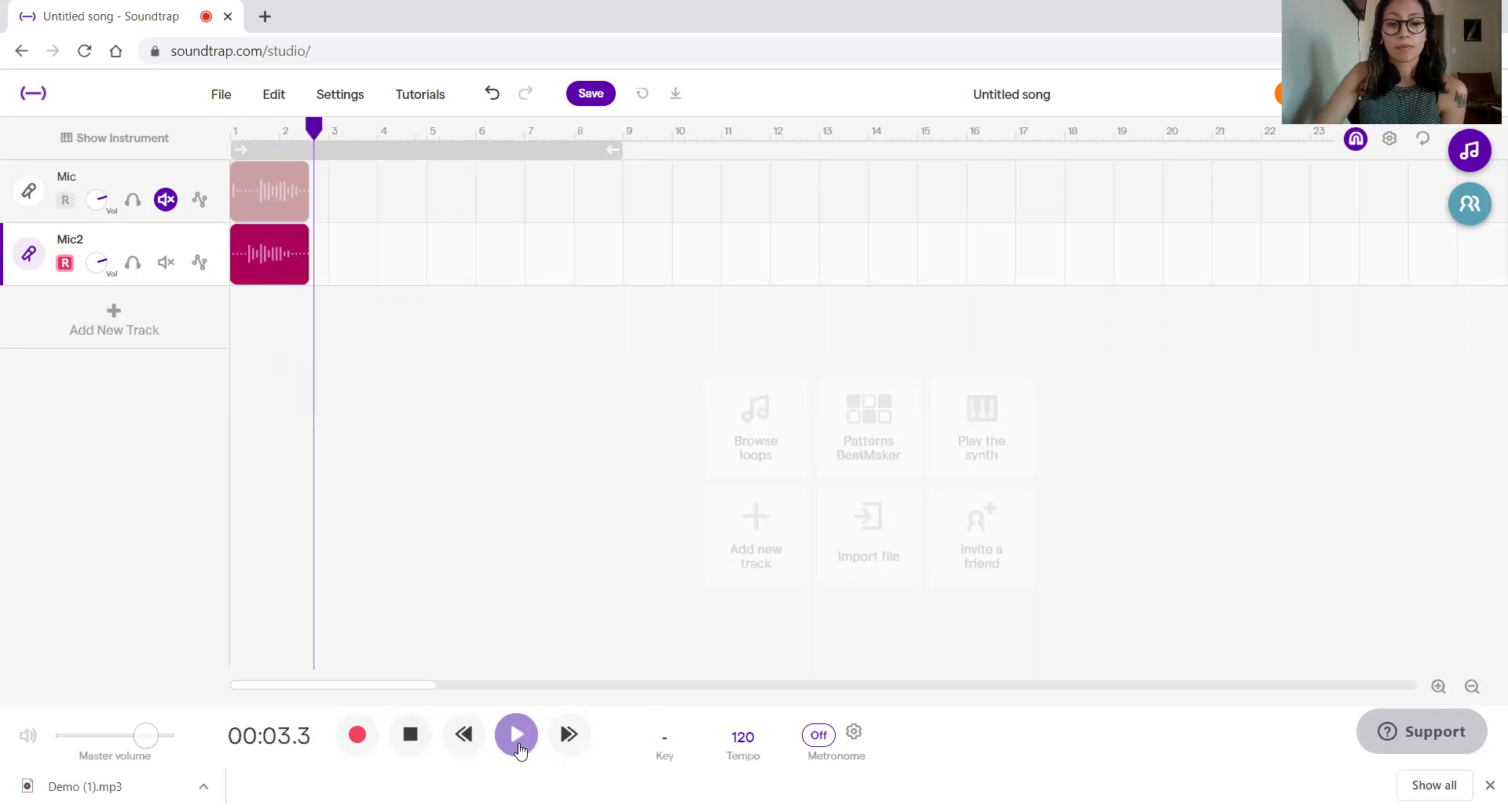
pyautogui.click(411, 736)
pyautogui.click(414, 738)
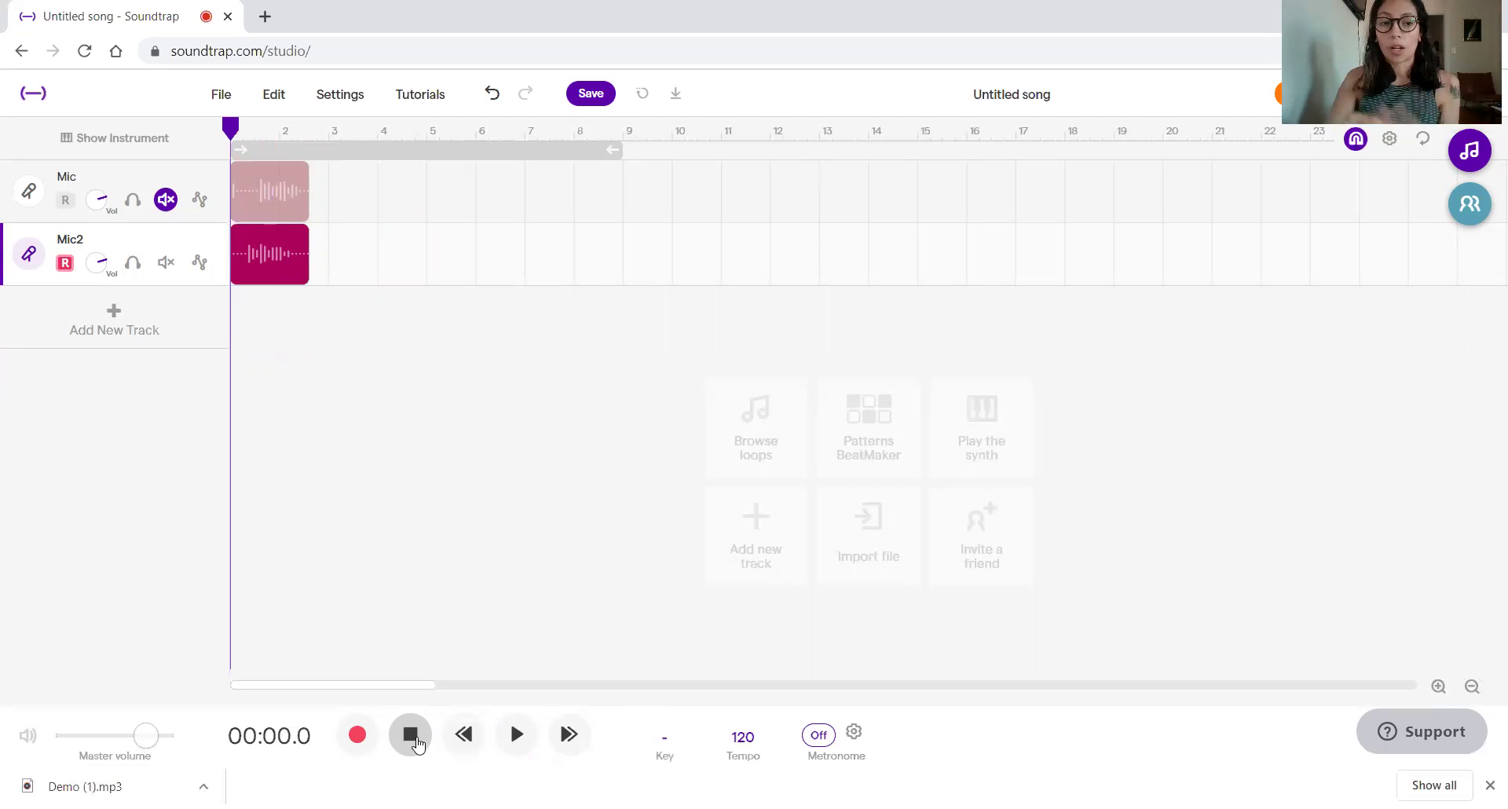
pyautogui.click(521, 739)
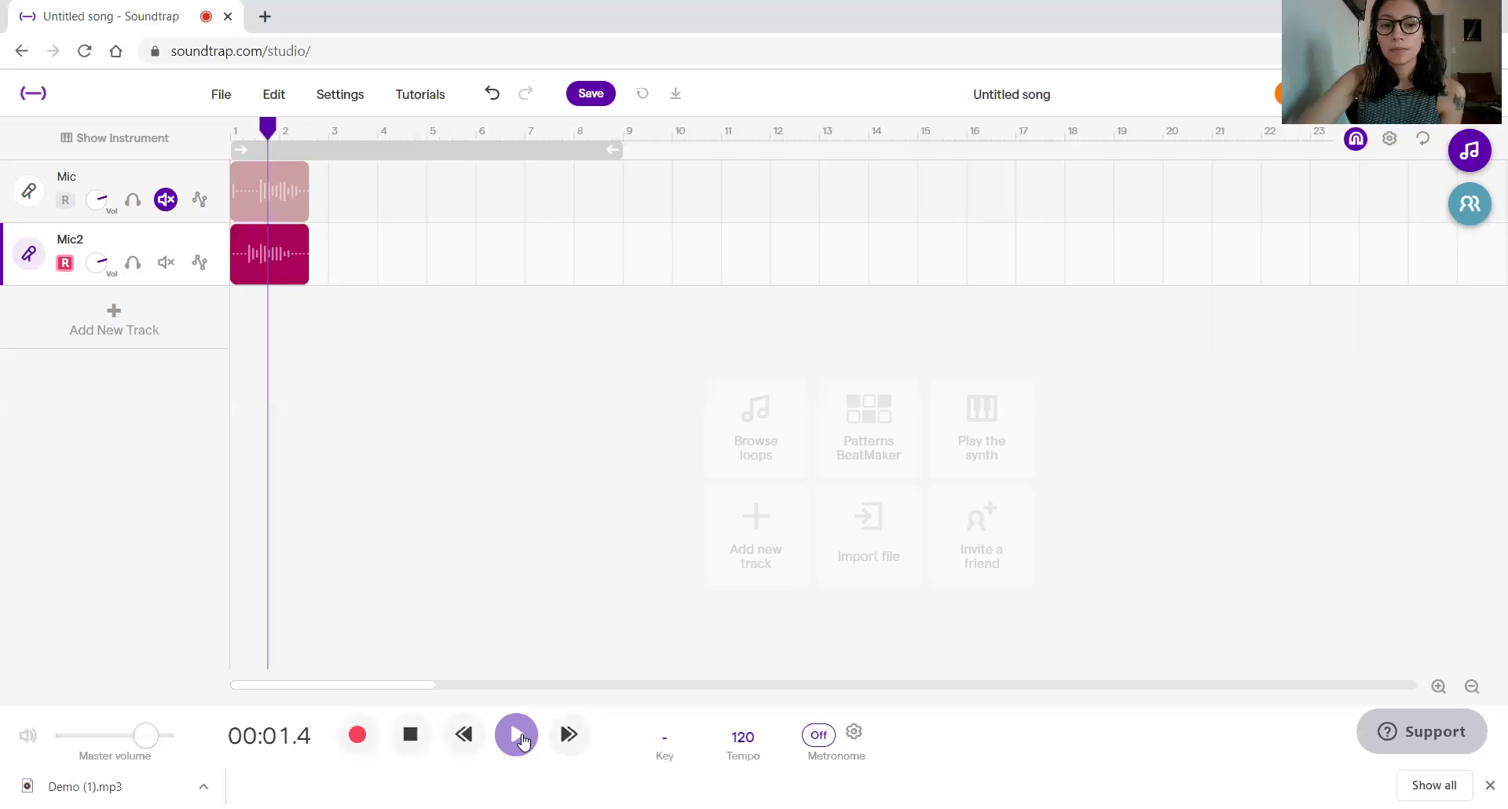
pyautogui.click(410, 736)
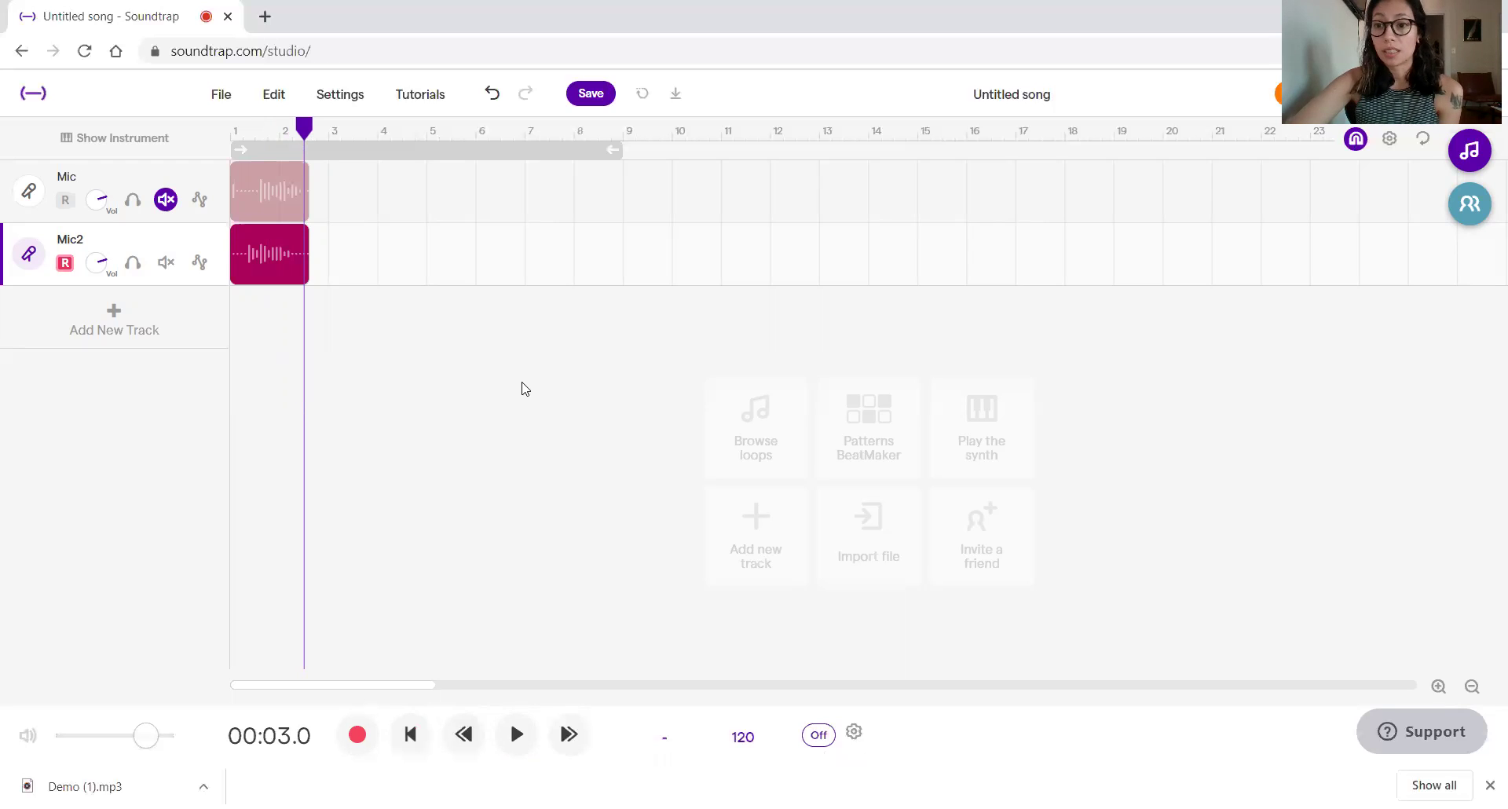
# Add a third Voice & microphones track and apply the Space Face voice preset to it.
pyautogui.click(110, 332)
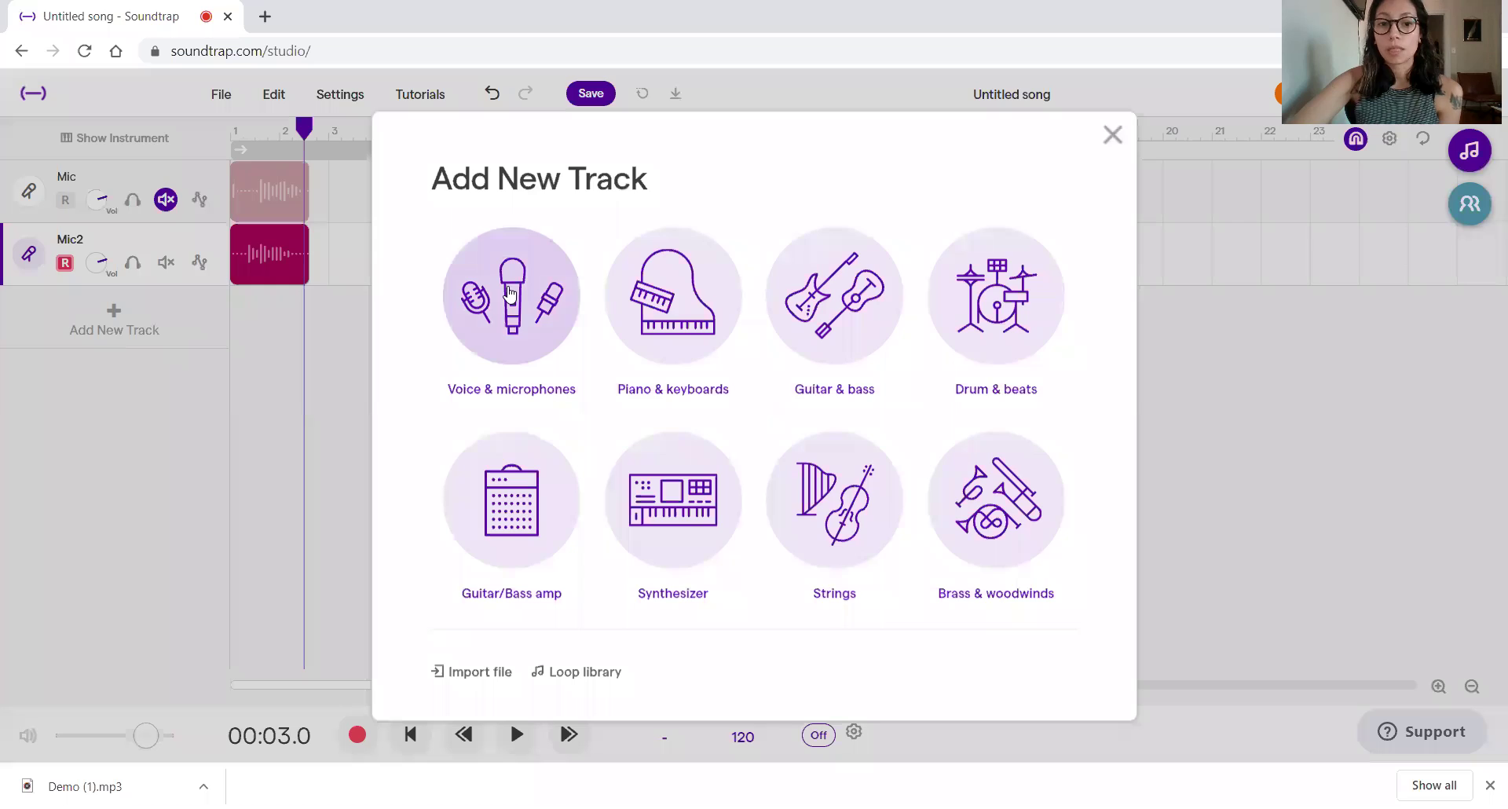
pyautogui.click(509, 294)
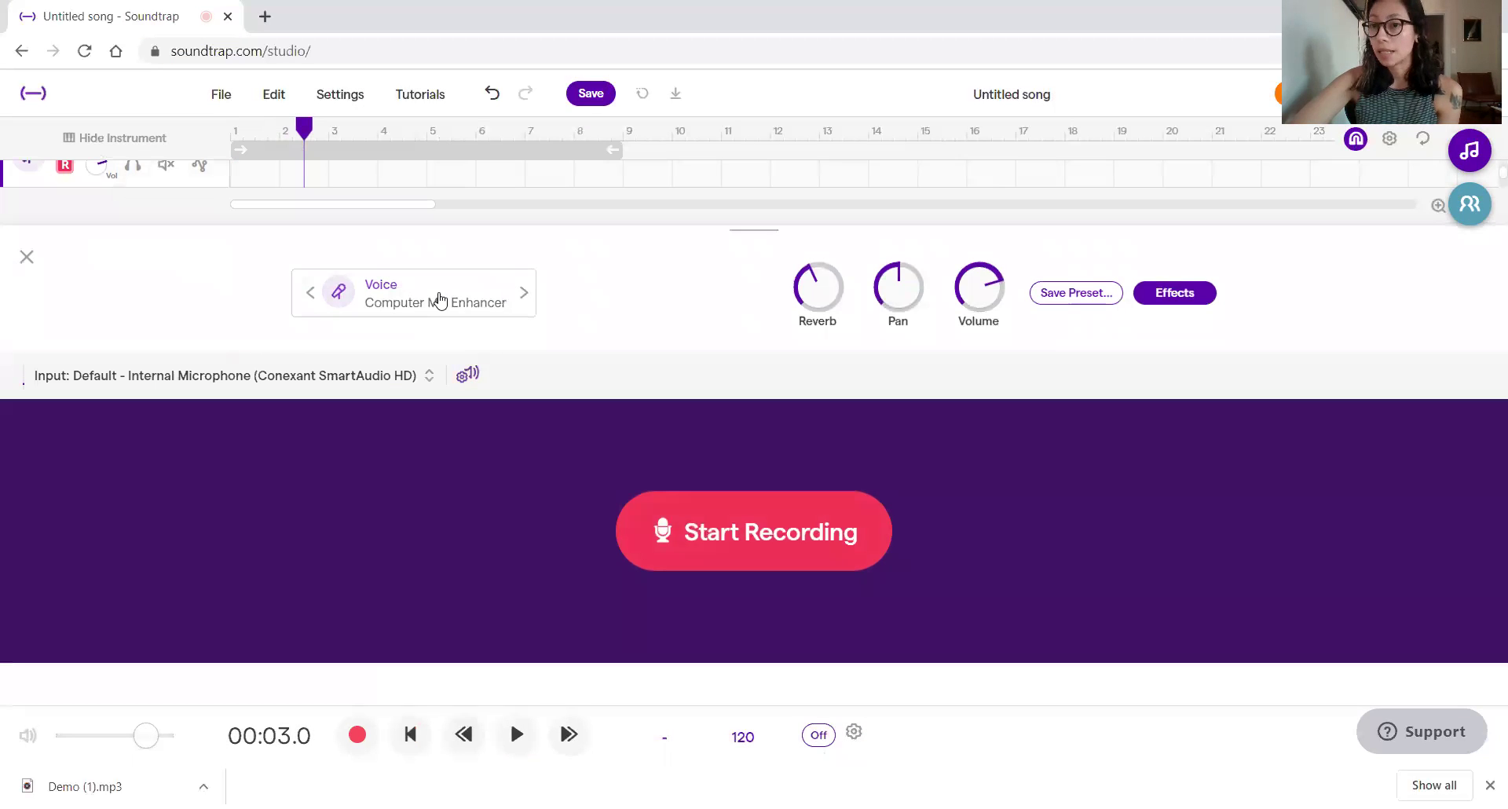
pyautogui.click(439, 300)
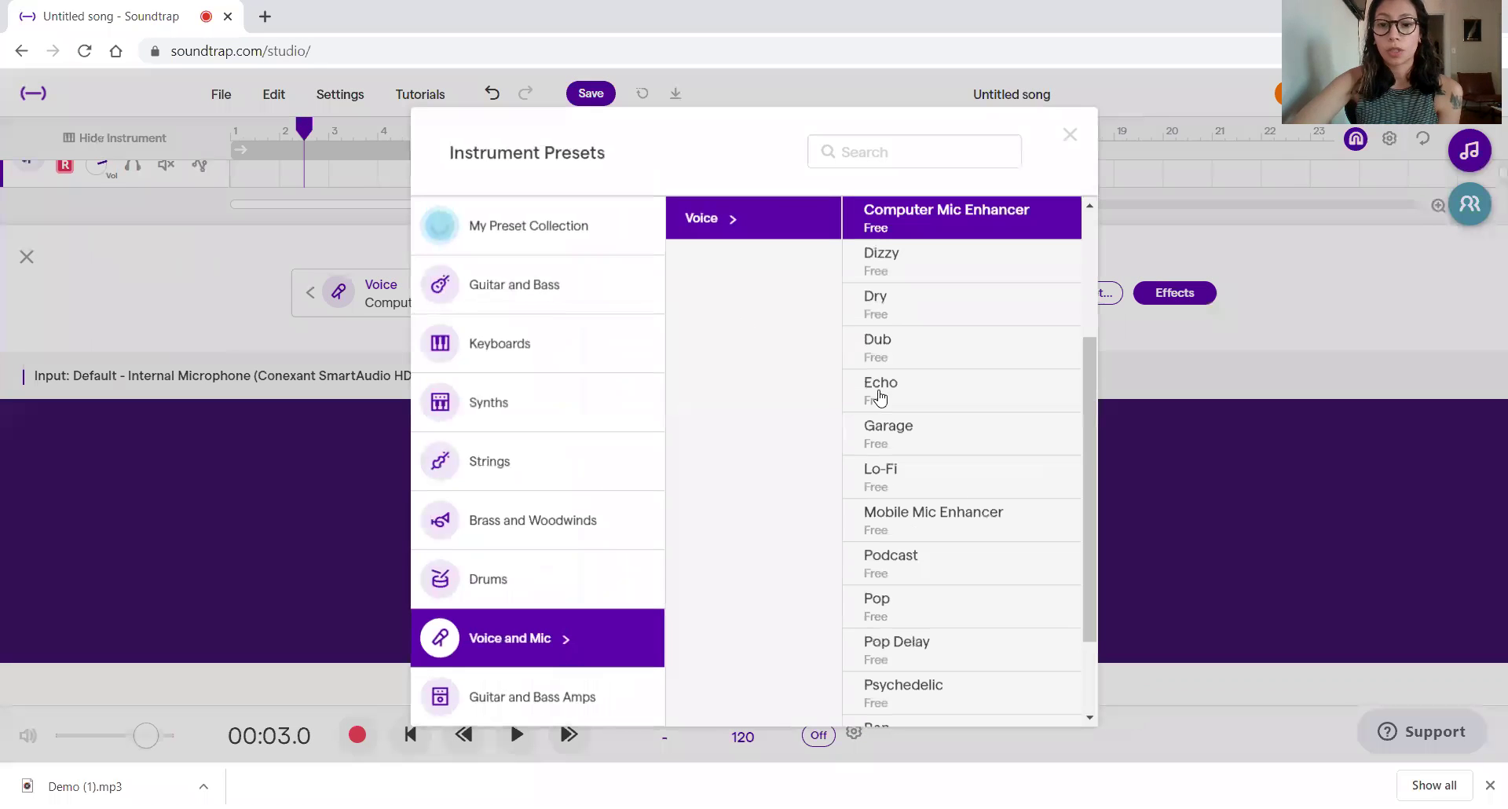
pyautogui.scroll(-3, 959, 505)
pyautogui.click(938, 663)
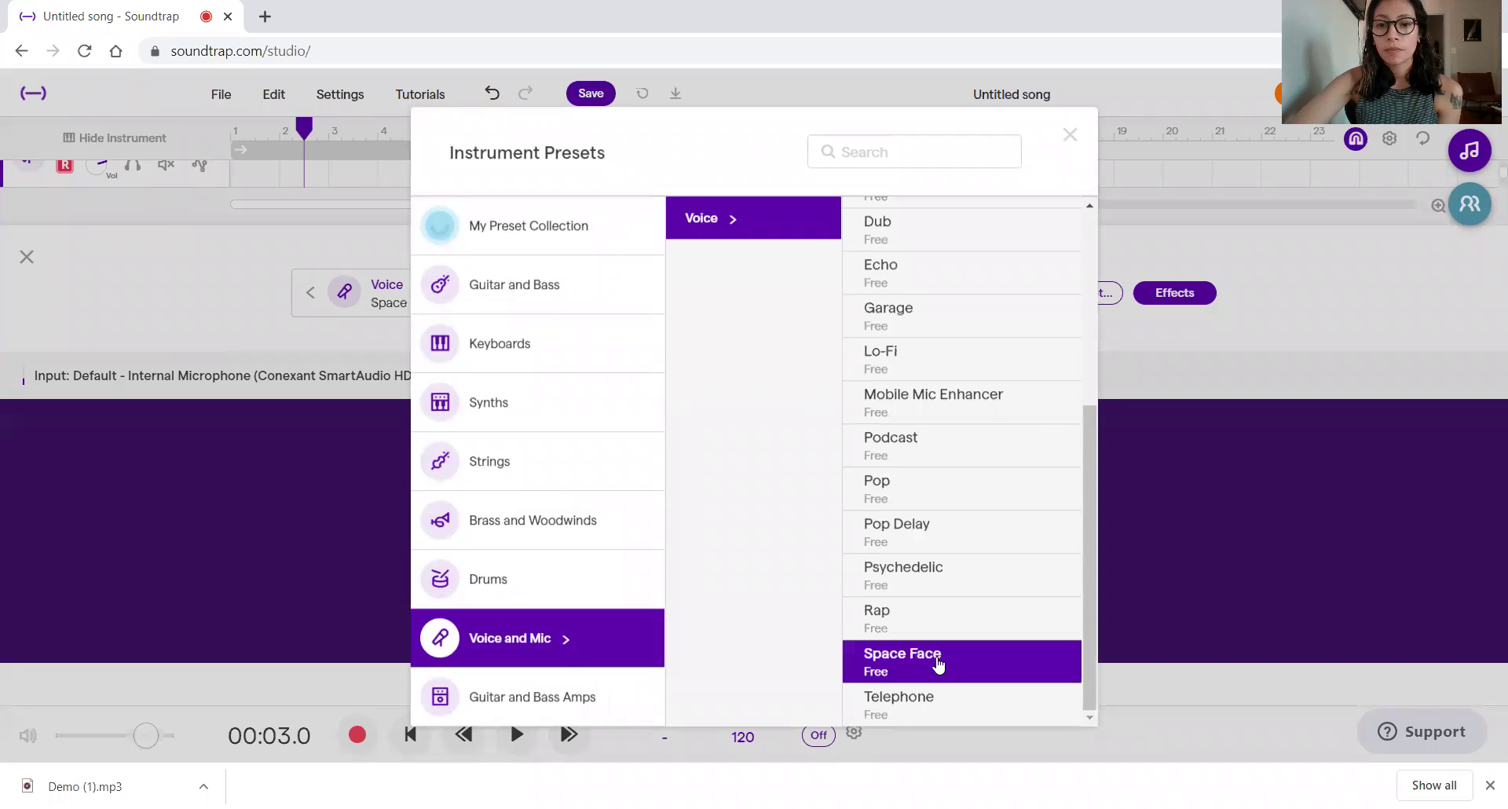
pyautogui.click(1070, 135)
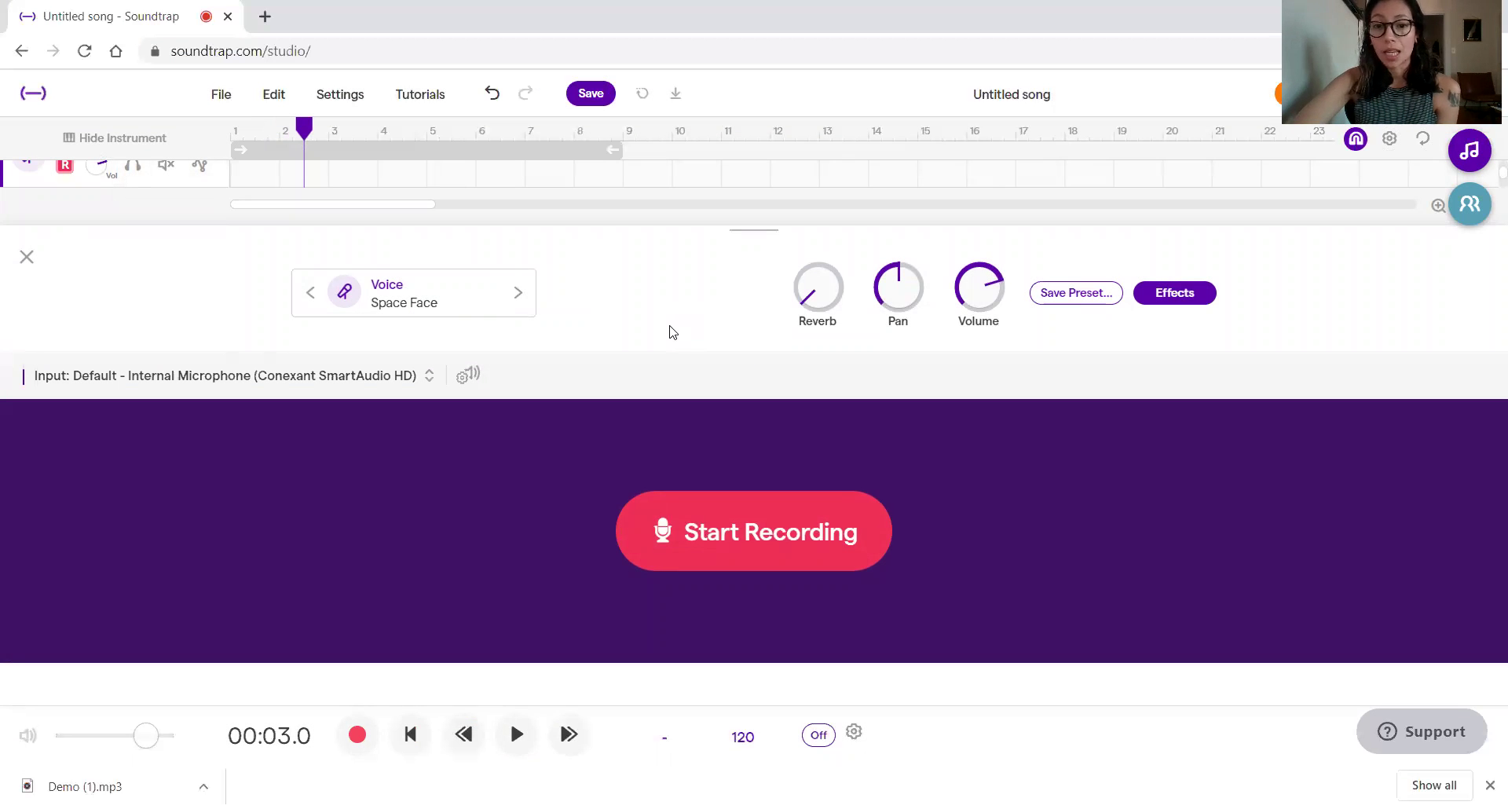
# Browse the third track's effects and the effects available to add, and preview the Fuzz sound sample.
pyautogui.click(1175, 300)
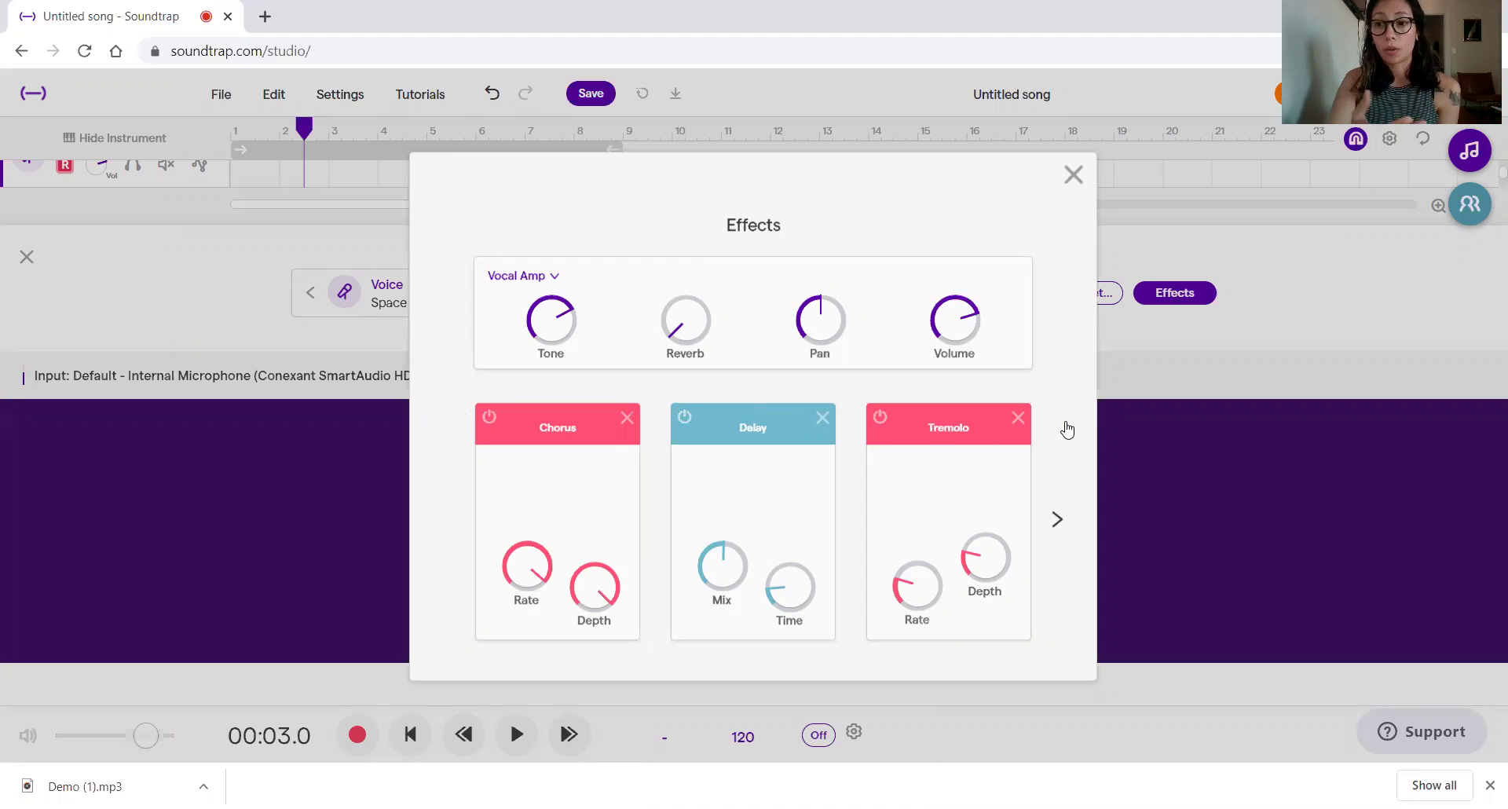
pyautogui.click(1058, 523)
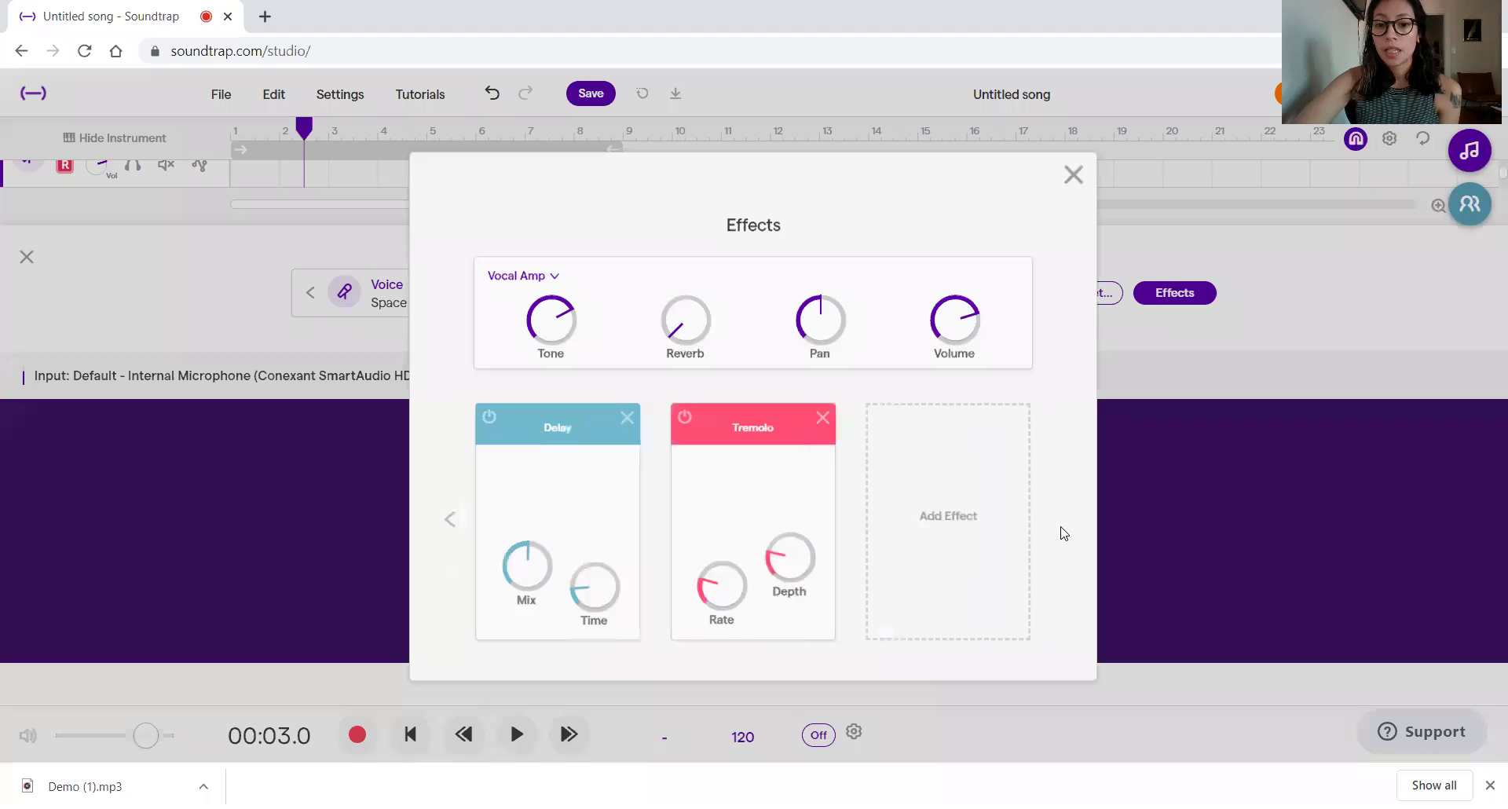
pyautogui.click(951, 540)
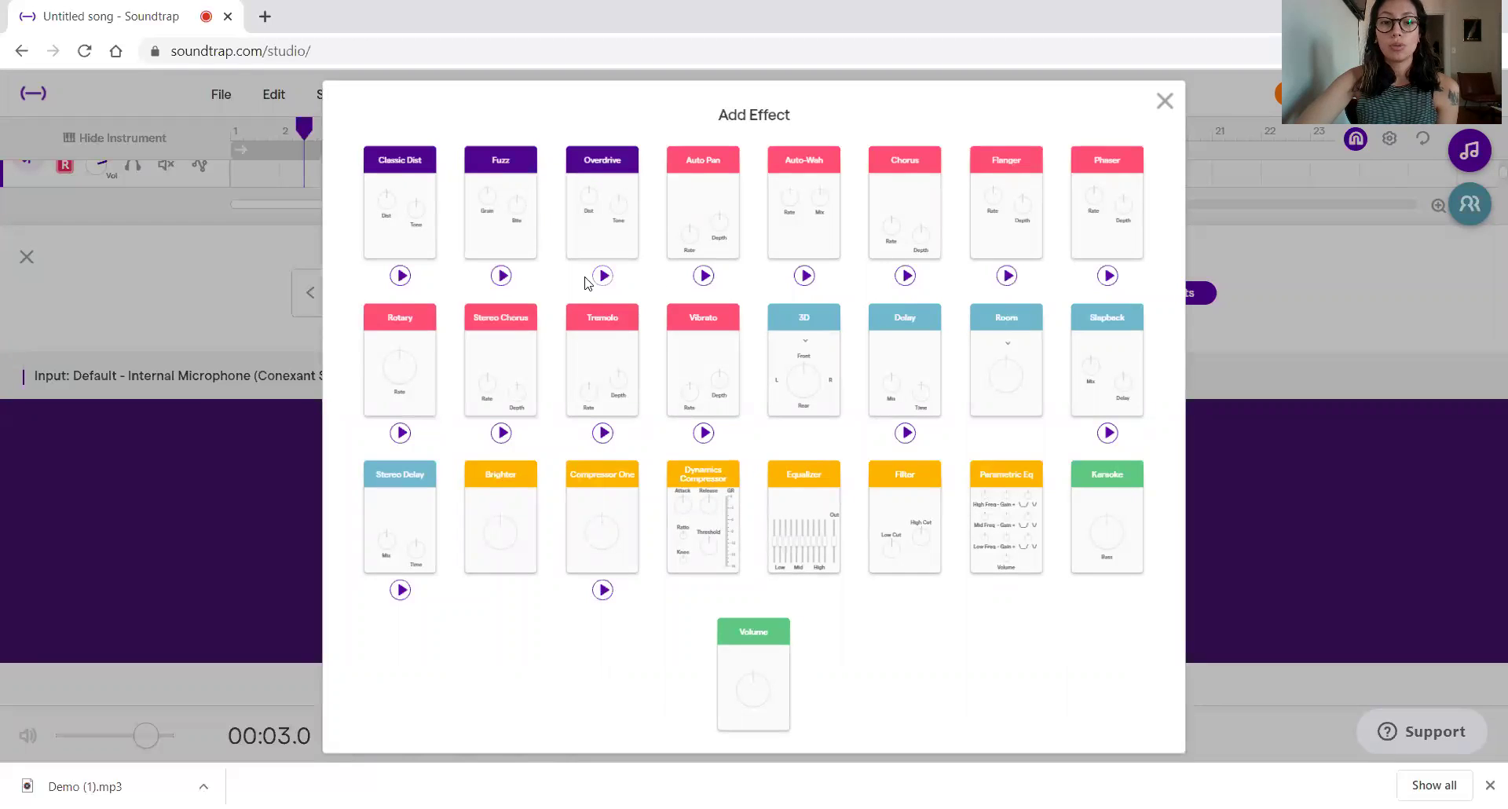
pyautogui.click(502, 276)
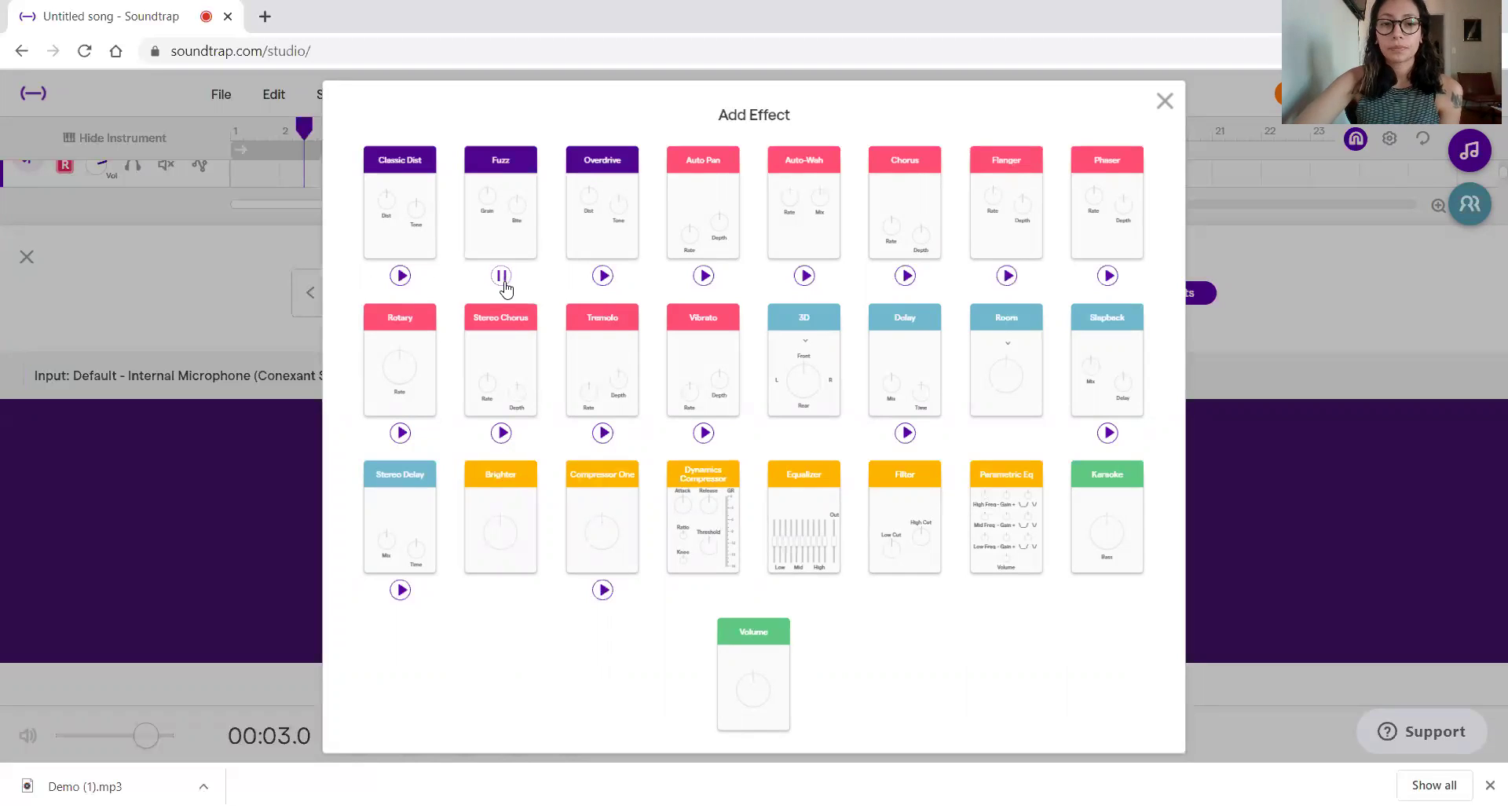
# Stop the Fuzz sample, add the Fuzz effect to the third voice track and close its effects and instrument settings.
pyautogui.click(503, 276)
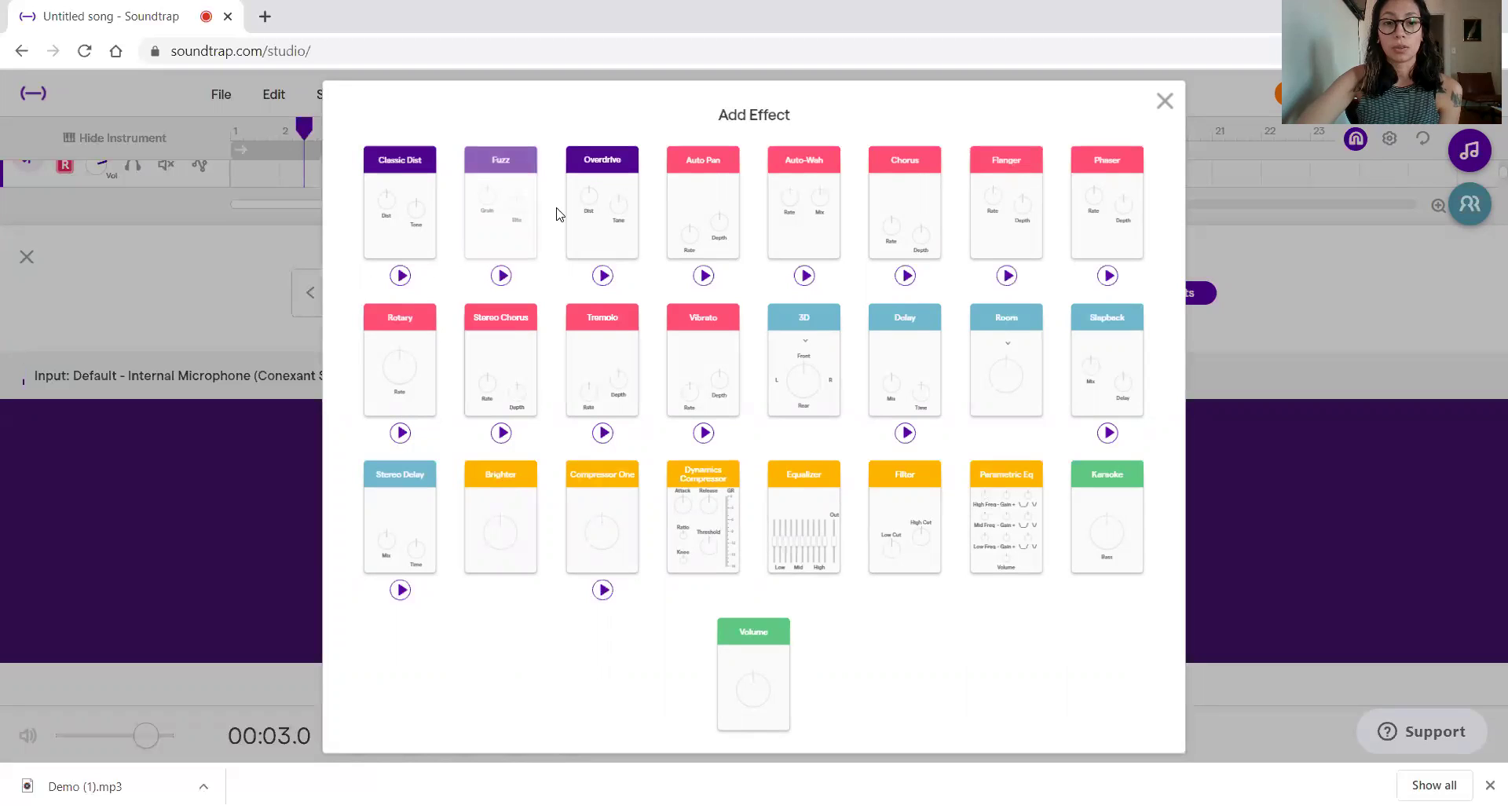
pyautogui.click(495, 184)
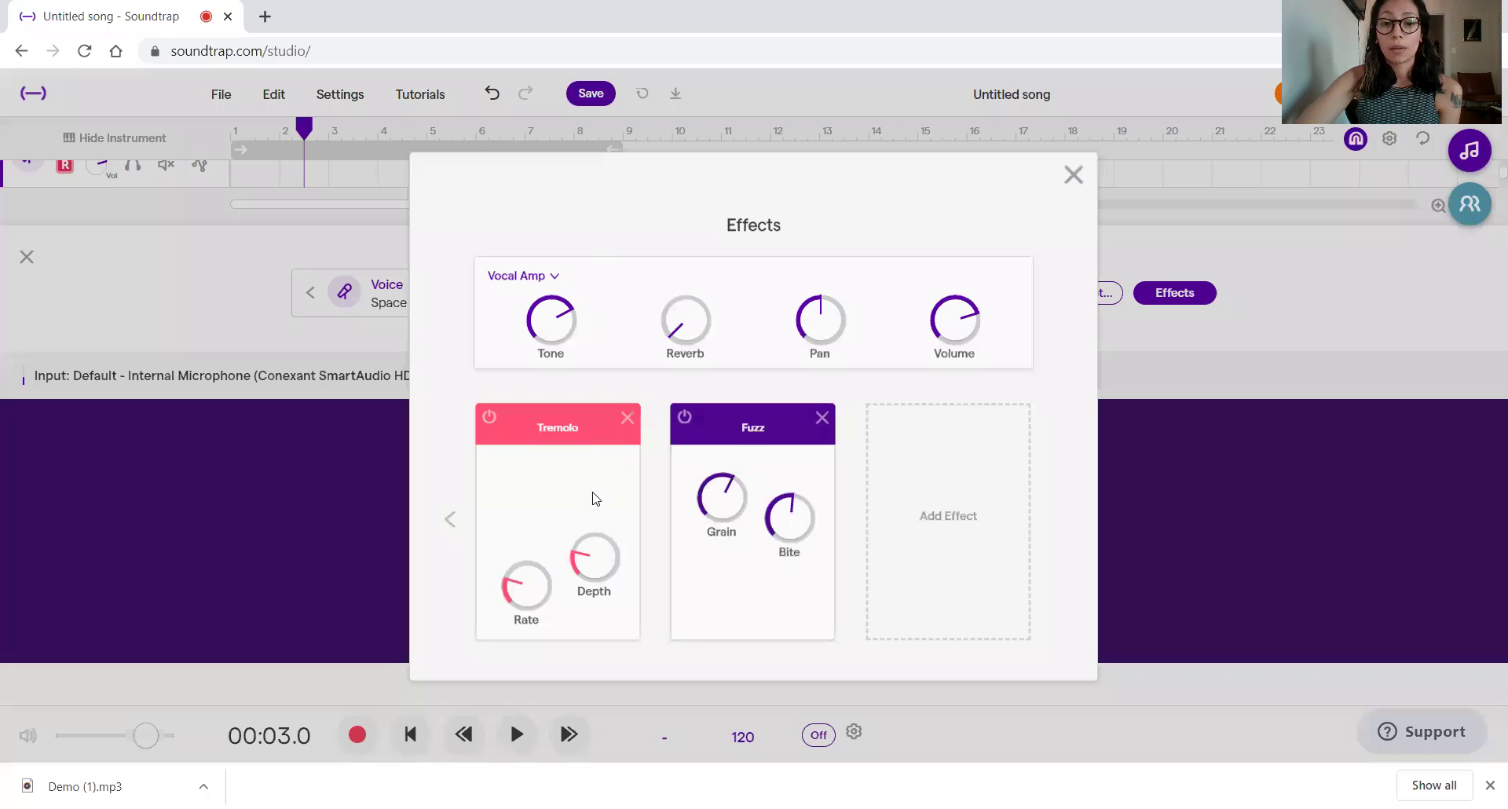
pyautogui.click(1075, 176)
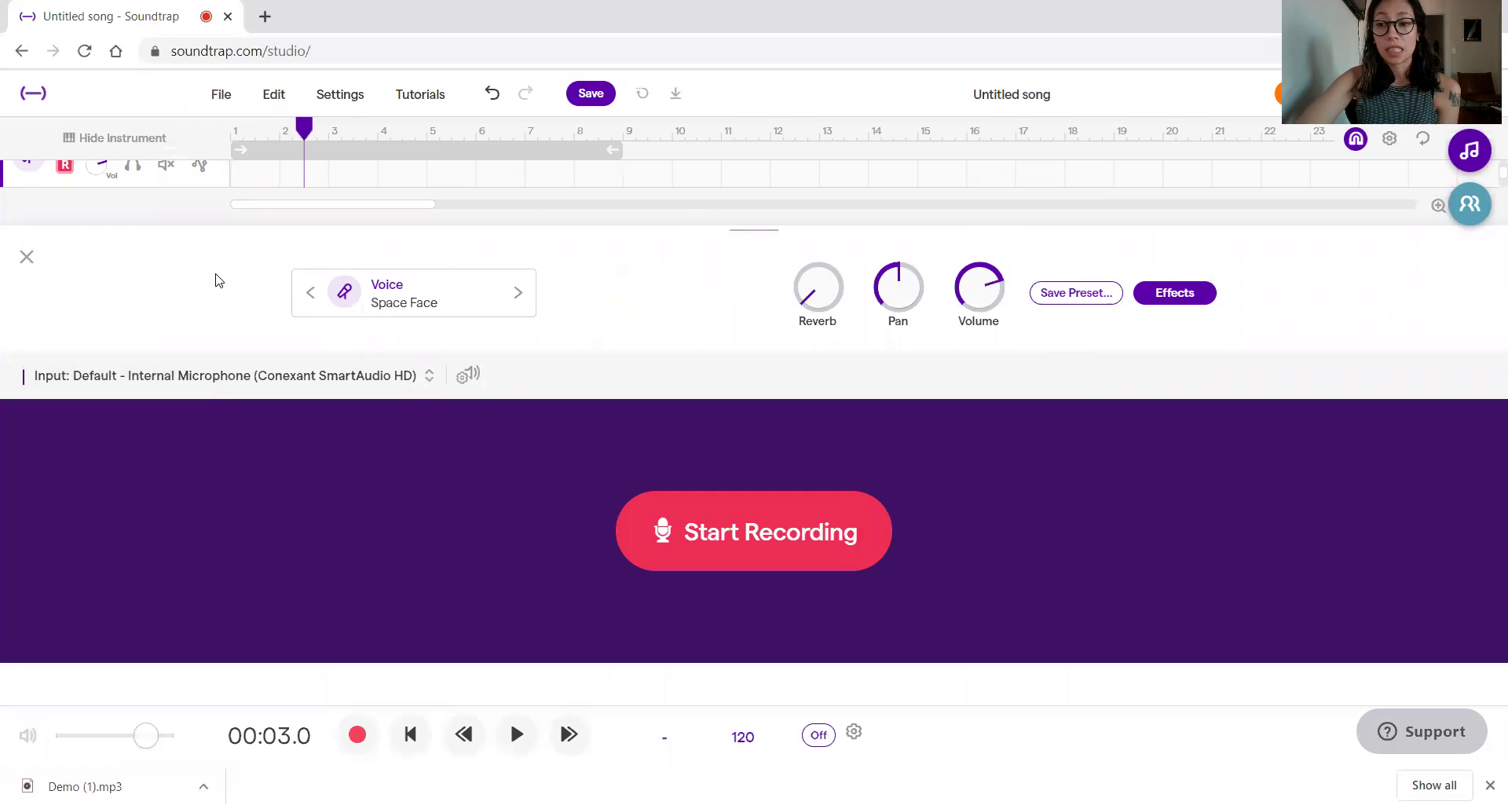
pyautogui.click(28, 257)
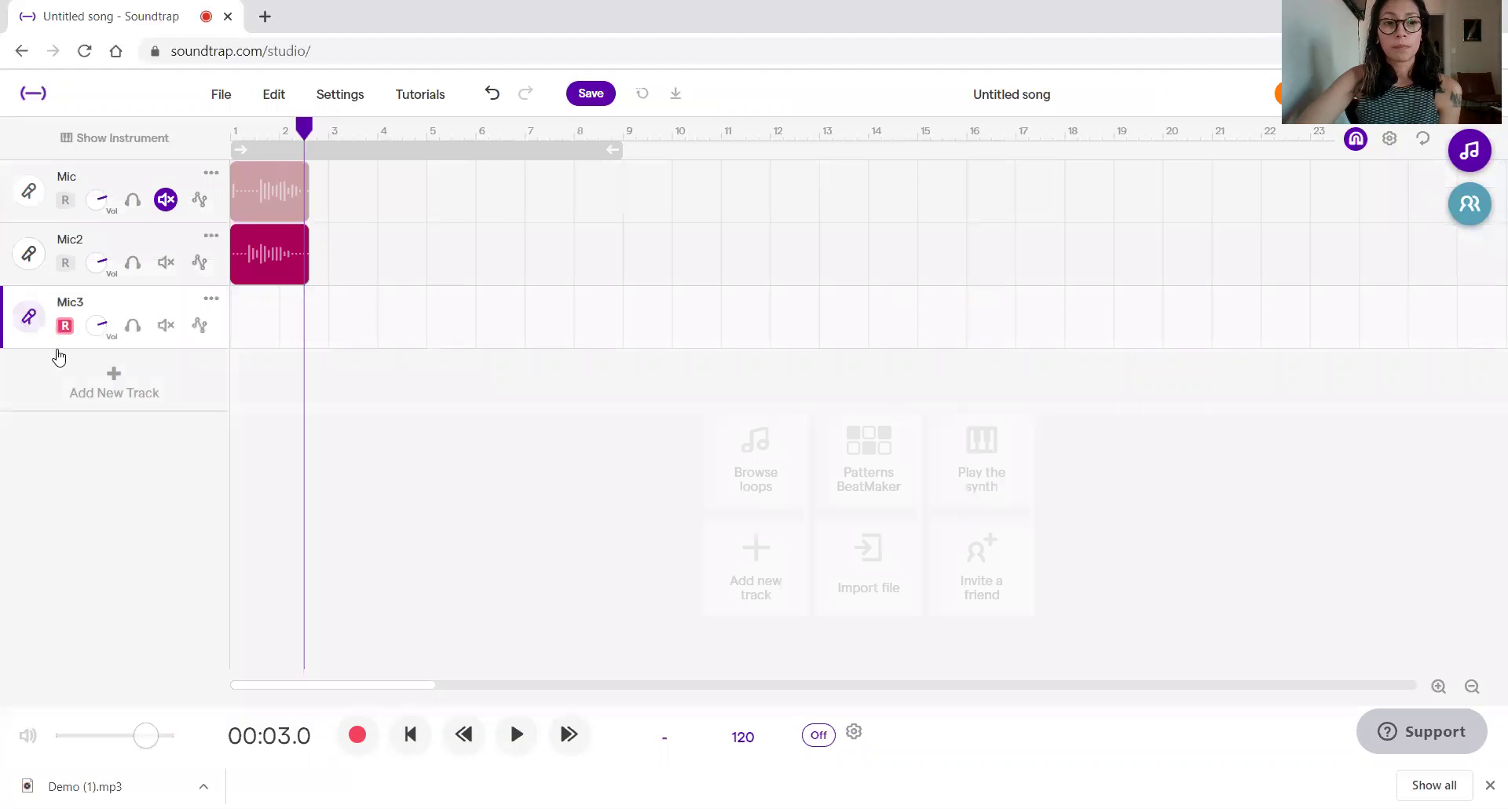
# Mute the Mic2 track and record a clip about 2.7 seconds long on Mic3 from the start.
pyautogui.click(166, 262)
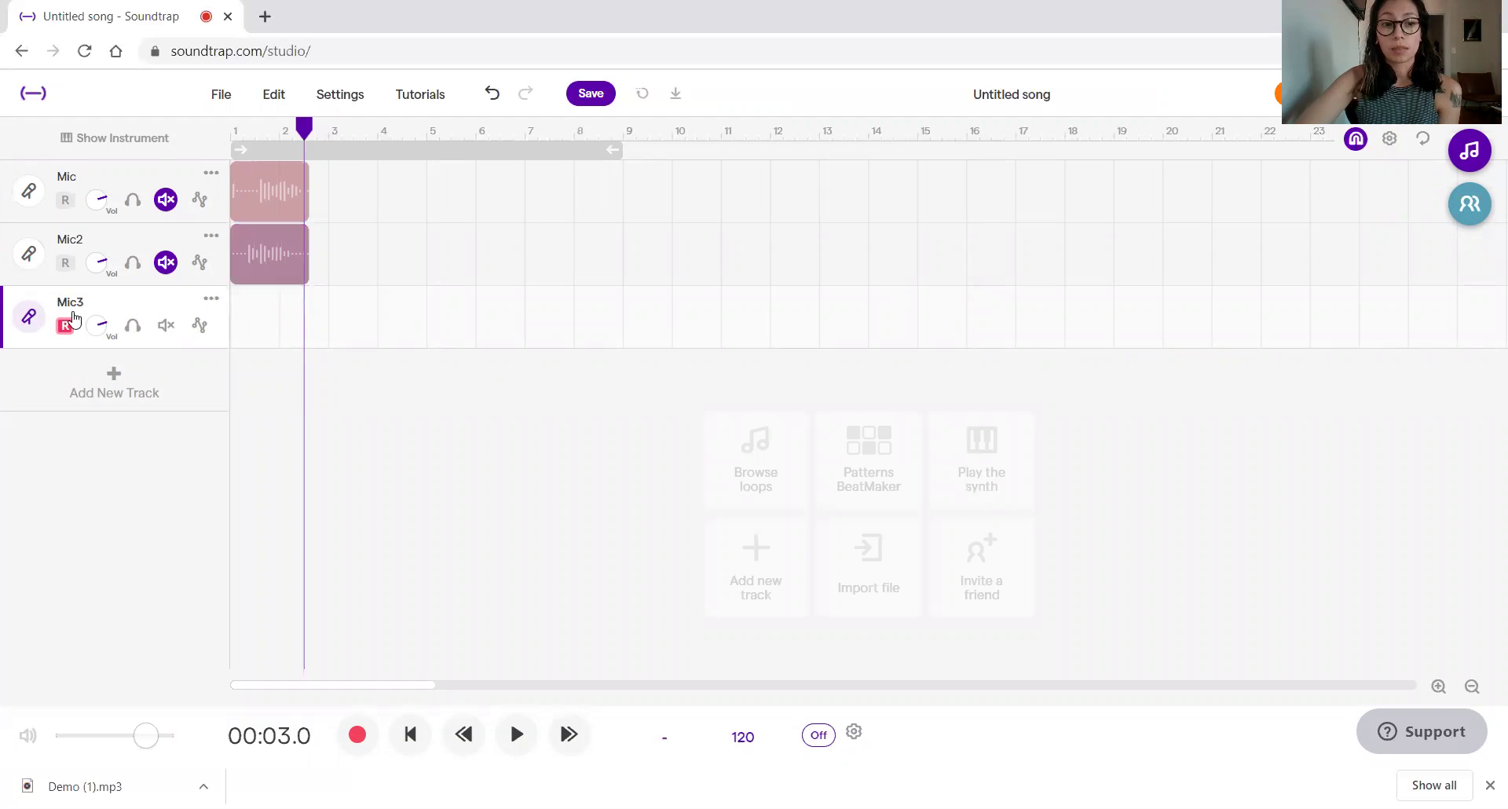
pyautogui.click(410, 735)
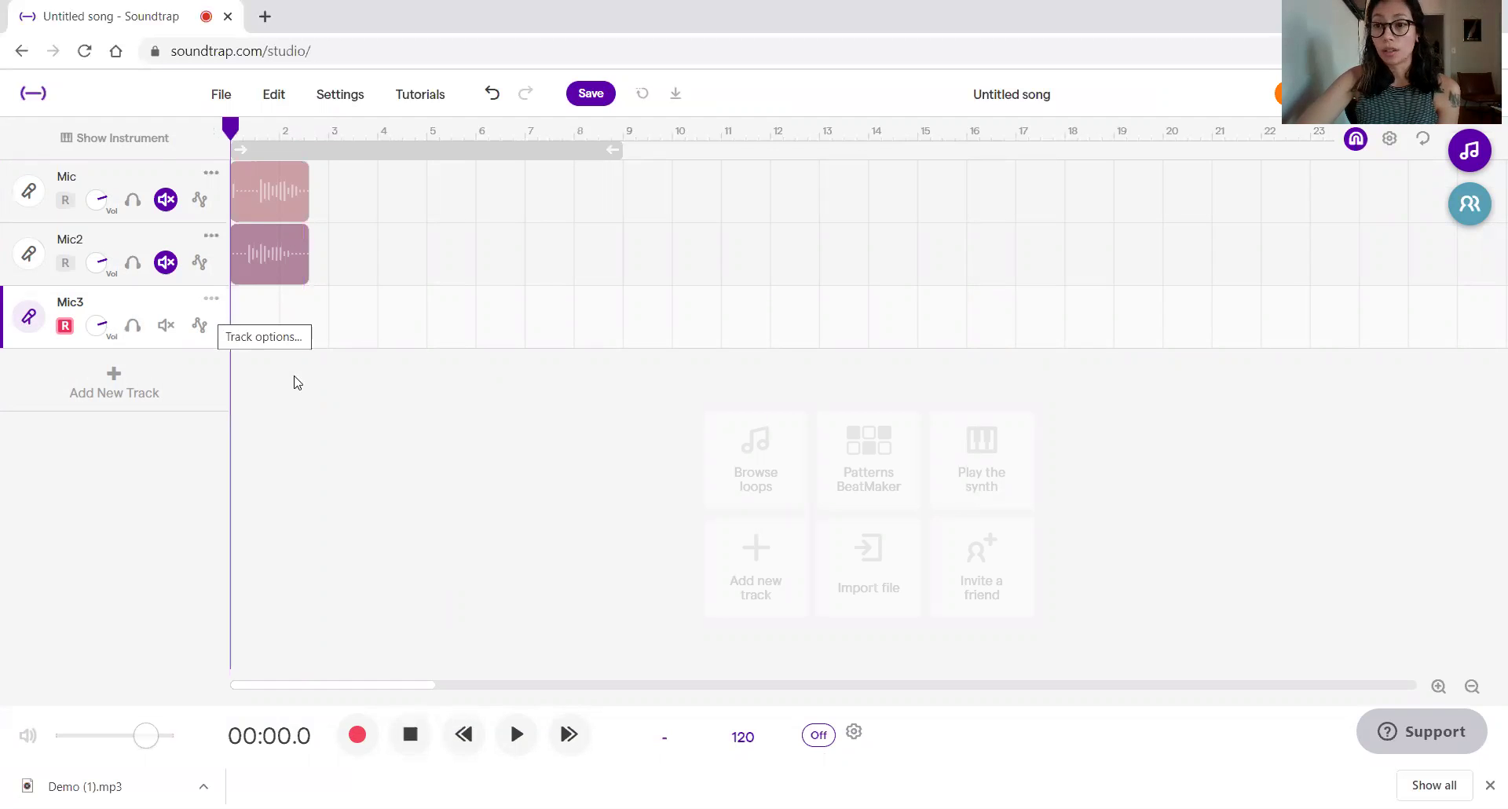
pyautogui.click(359, 738)
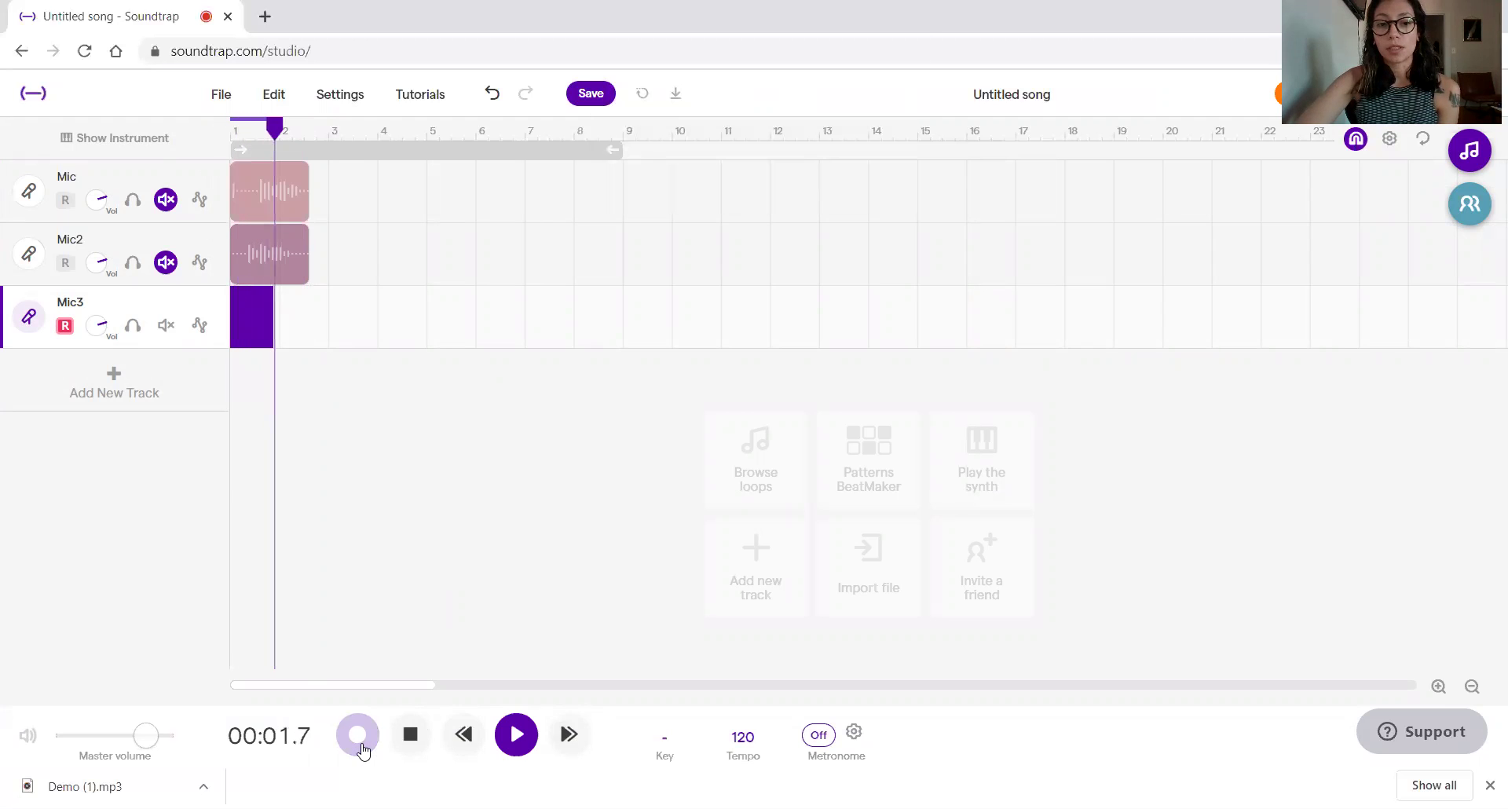
pyautogui.click(362, 744)
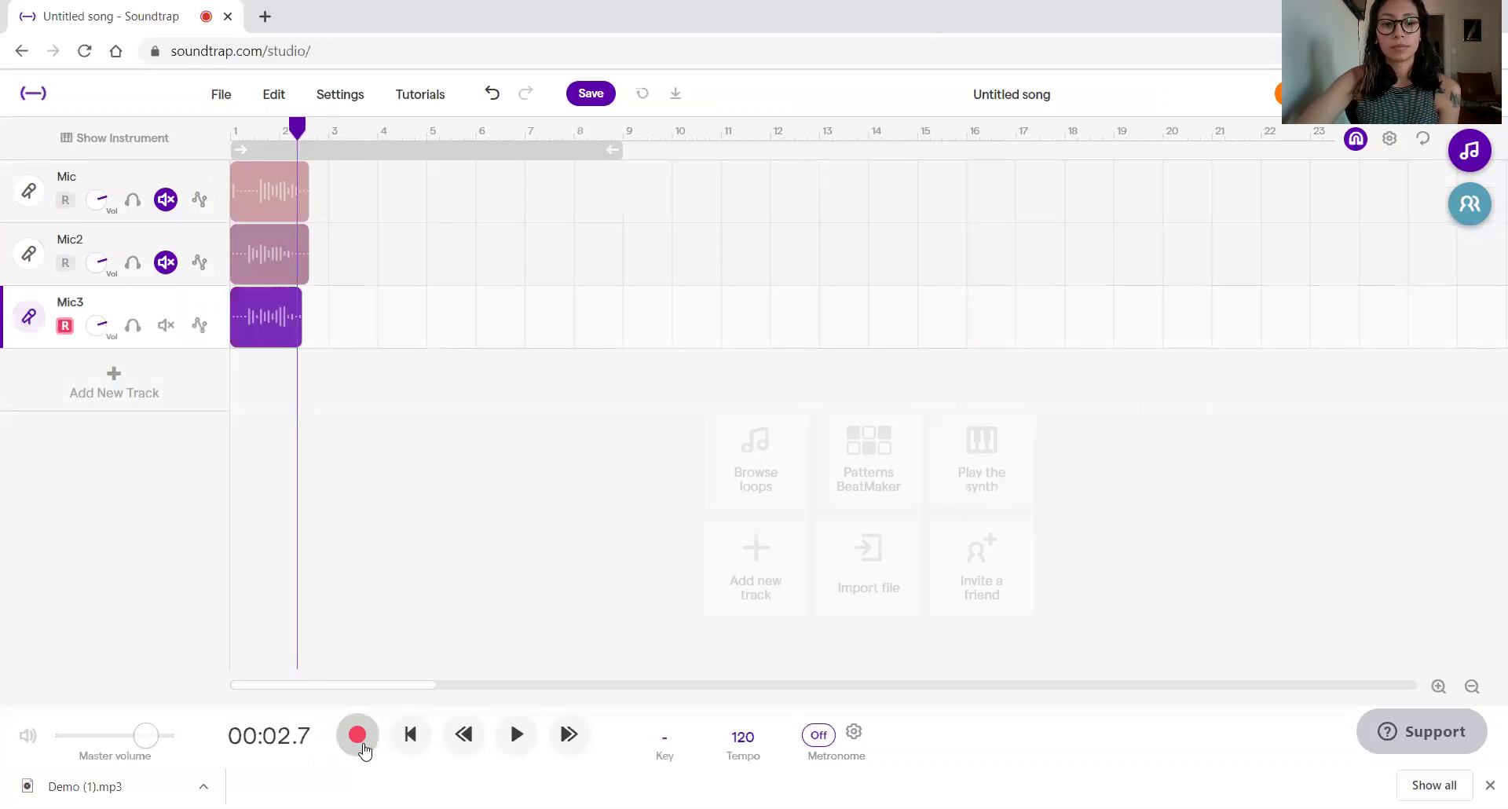
# Play the Mic3 recording from the start to hear the Fuzz effect, and return to the start.
pyautogui.click(416, 744)
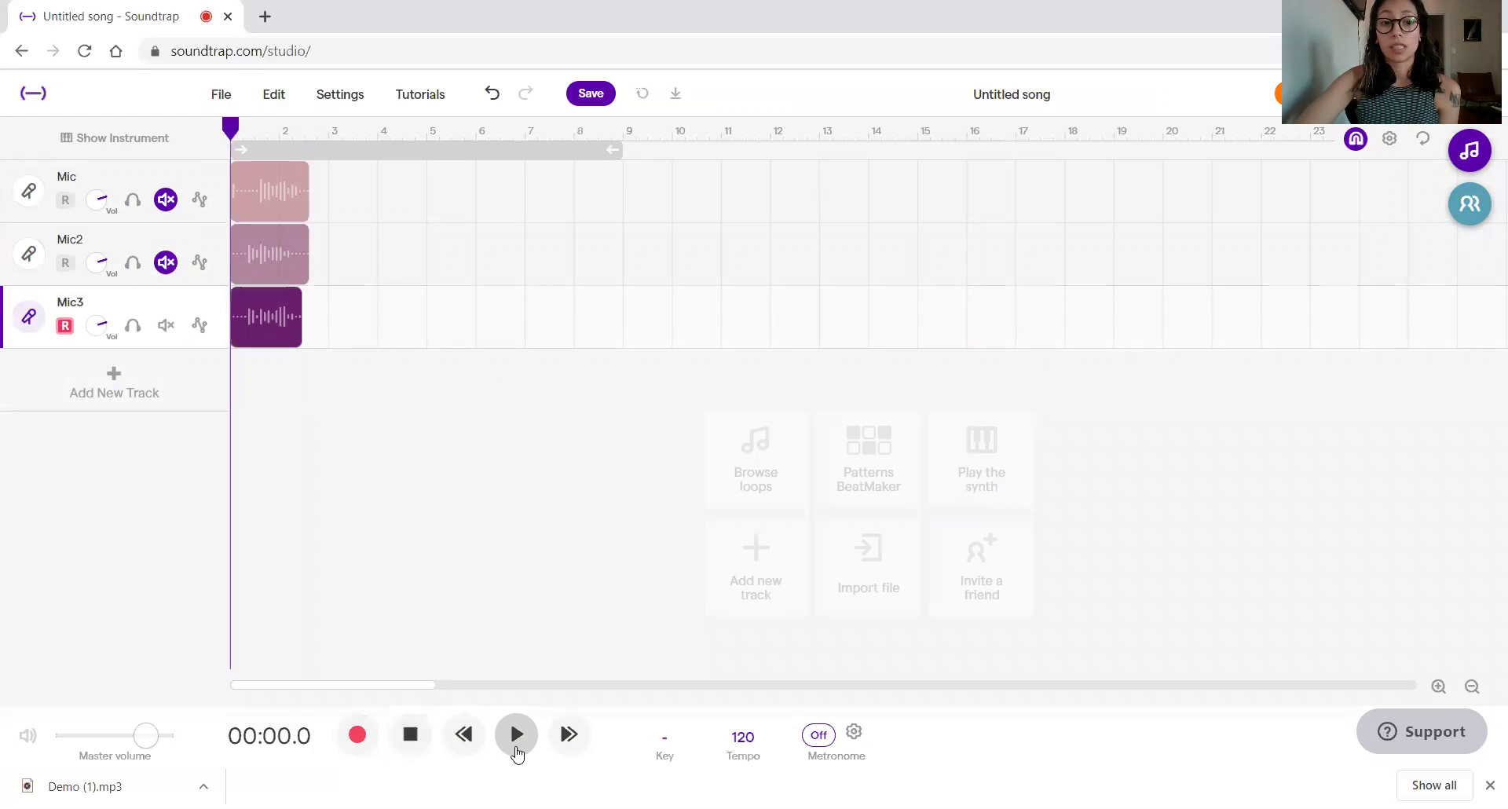
pyautogui.click(516, 735)
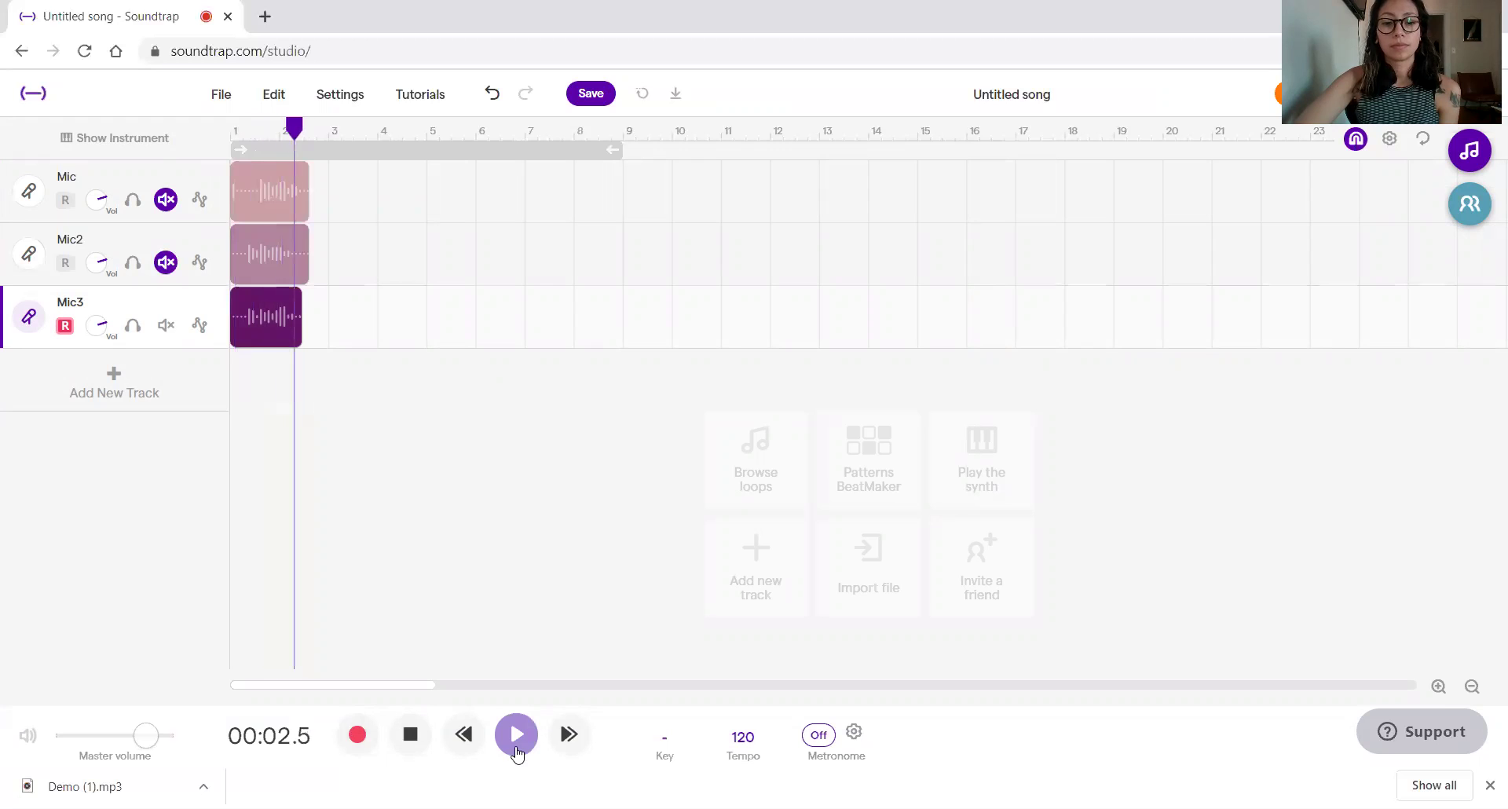
pyautogui.click(408, 742)
pyautogui.click(408, 742)
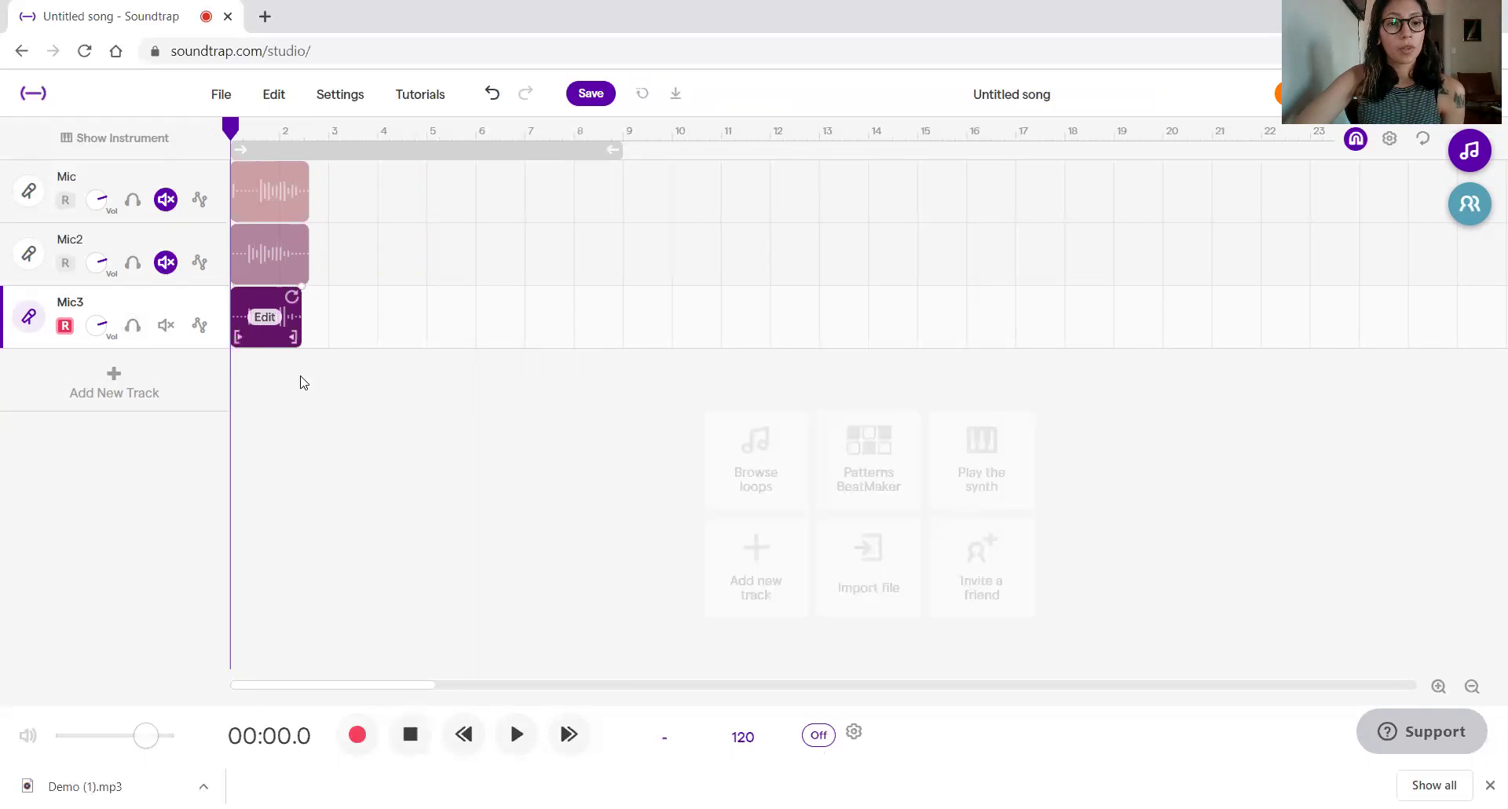
# Delete the Mic3 clip and record a replacement take about 6.7 seconds long on the same track.
pyautogui.click(273, 311)
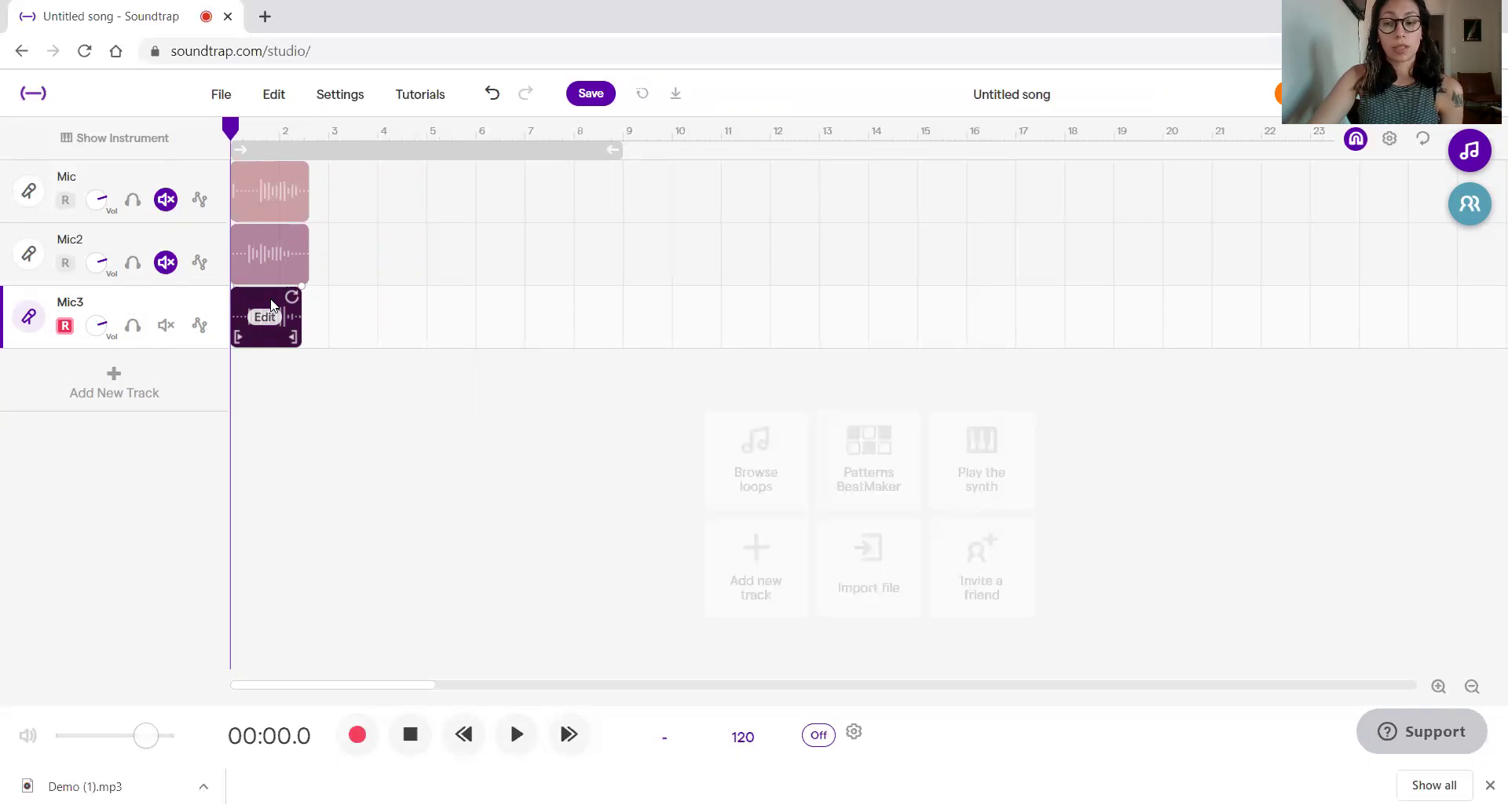
pyautogui.press('Delete')
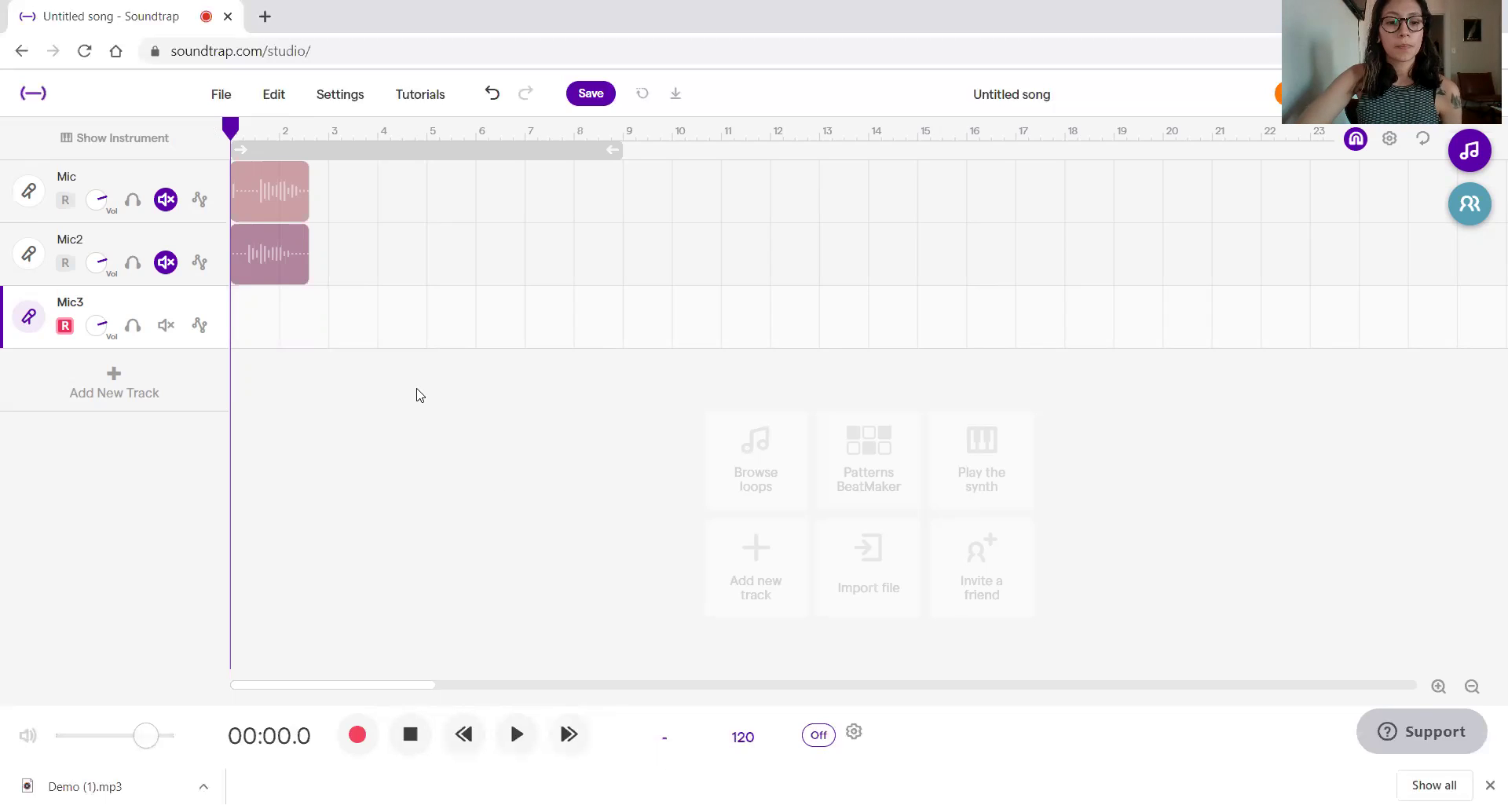
pyautogui.click(357, 735)
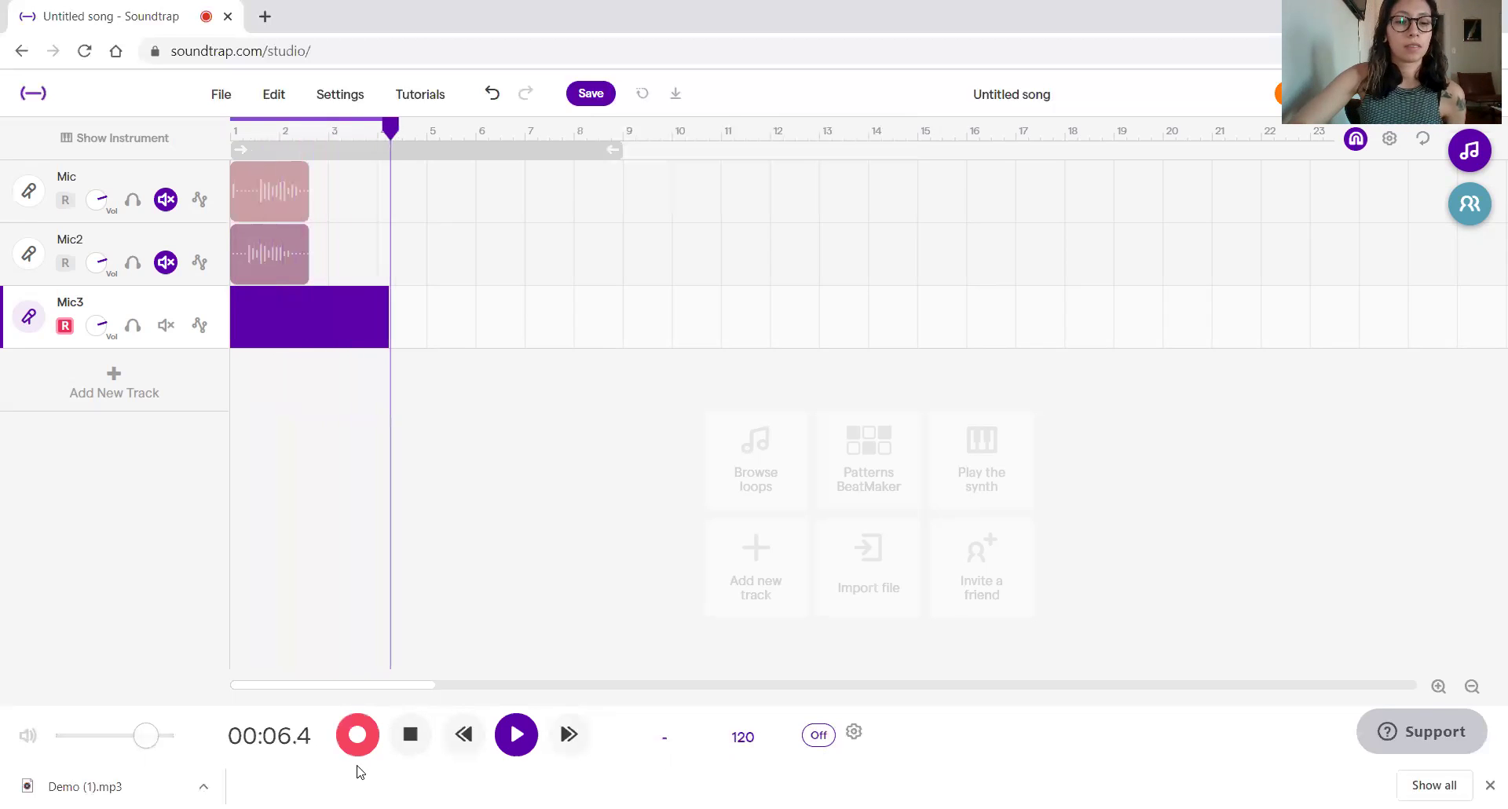
pyautogui.click(358, 753)
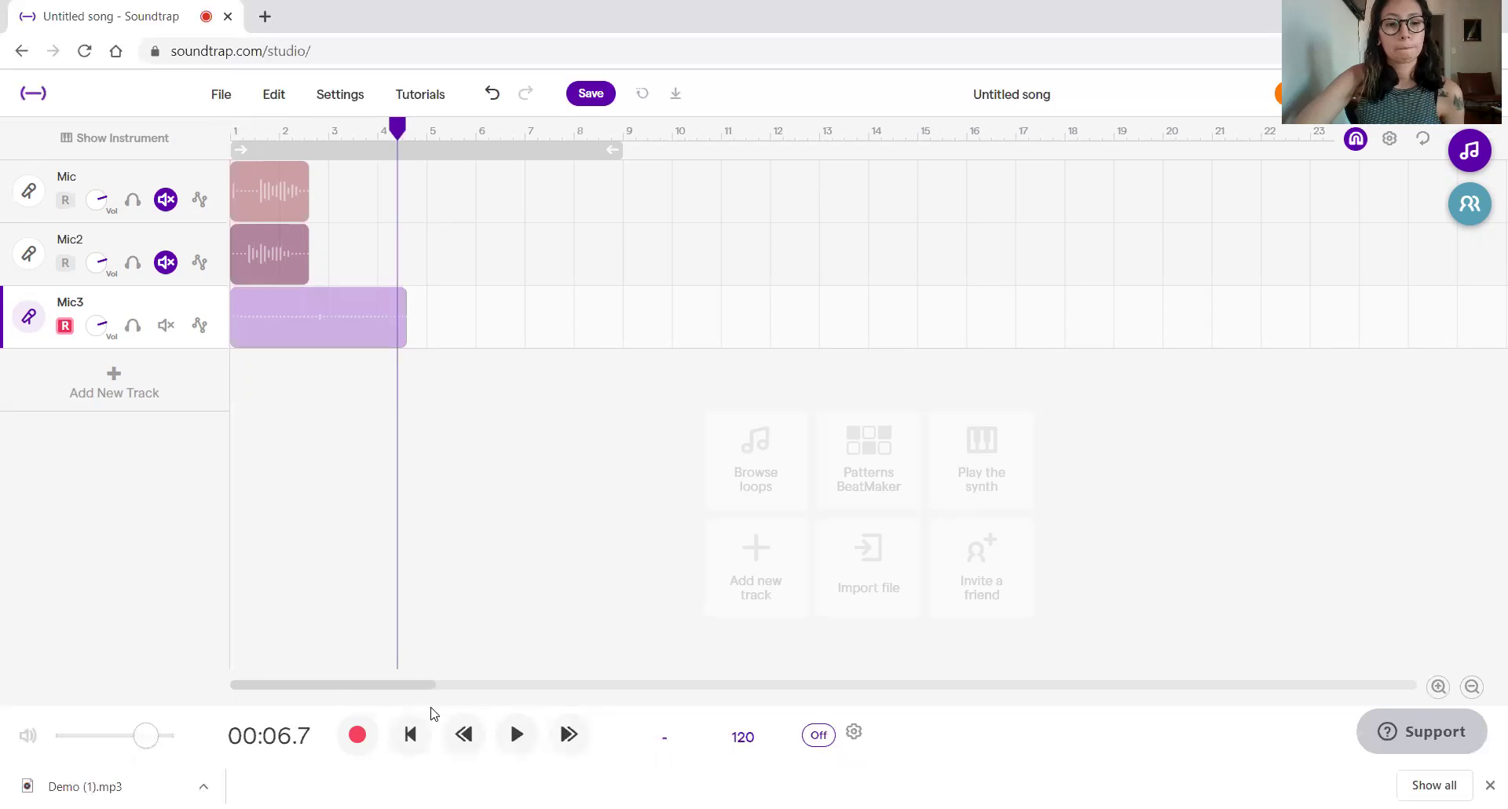
# Play the 6.7-second Mic3 take from the start and return the playhead to the beginning.
pyautogui.click(409, 732)
pyautogui.click(516, 733)
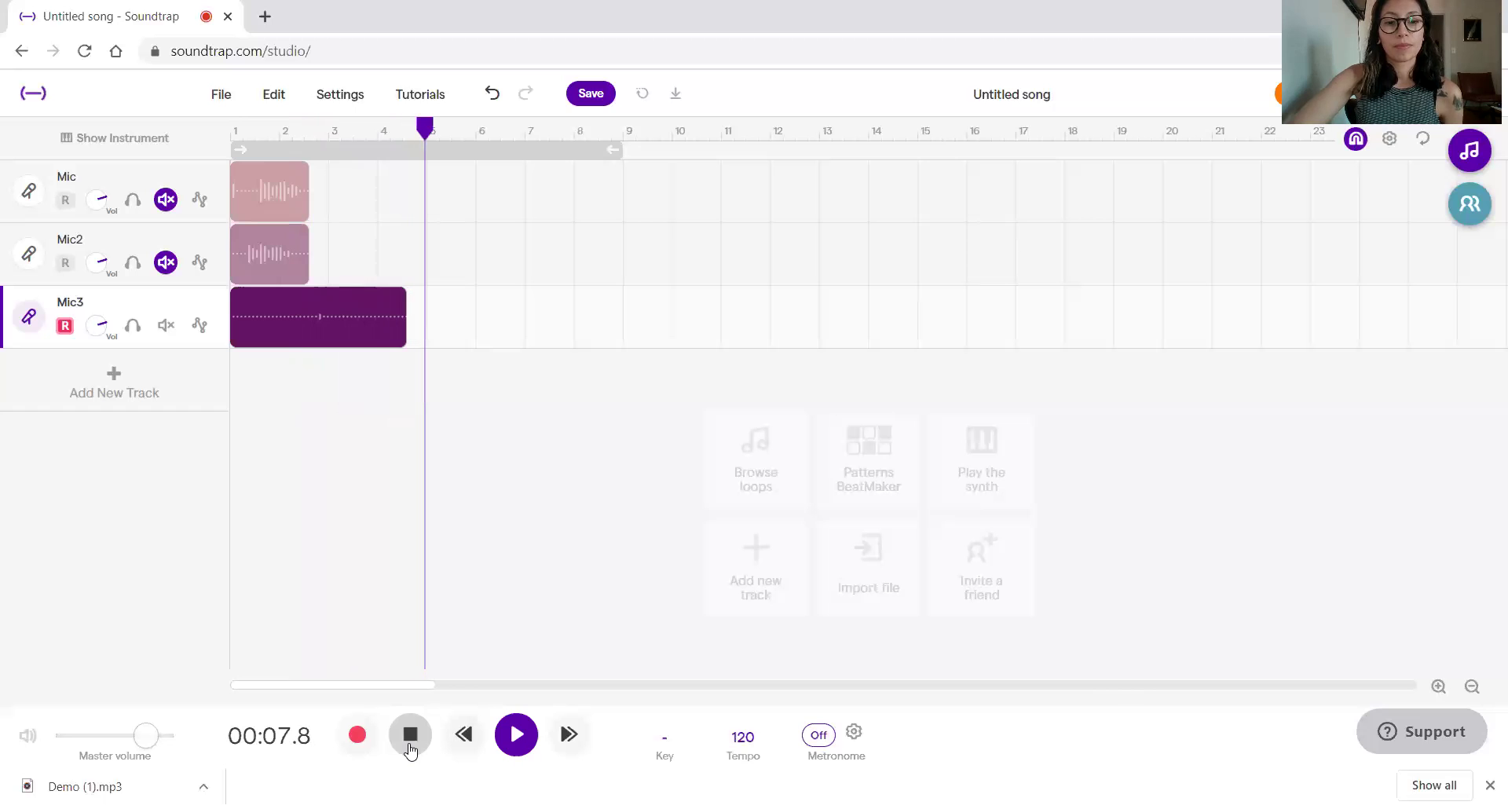
pyautogui.click(409, 745)
pyautogui.click(408, 746)
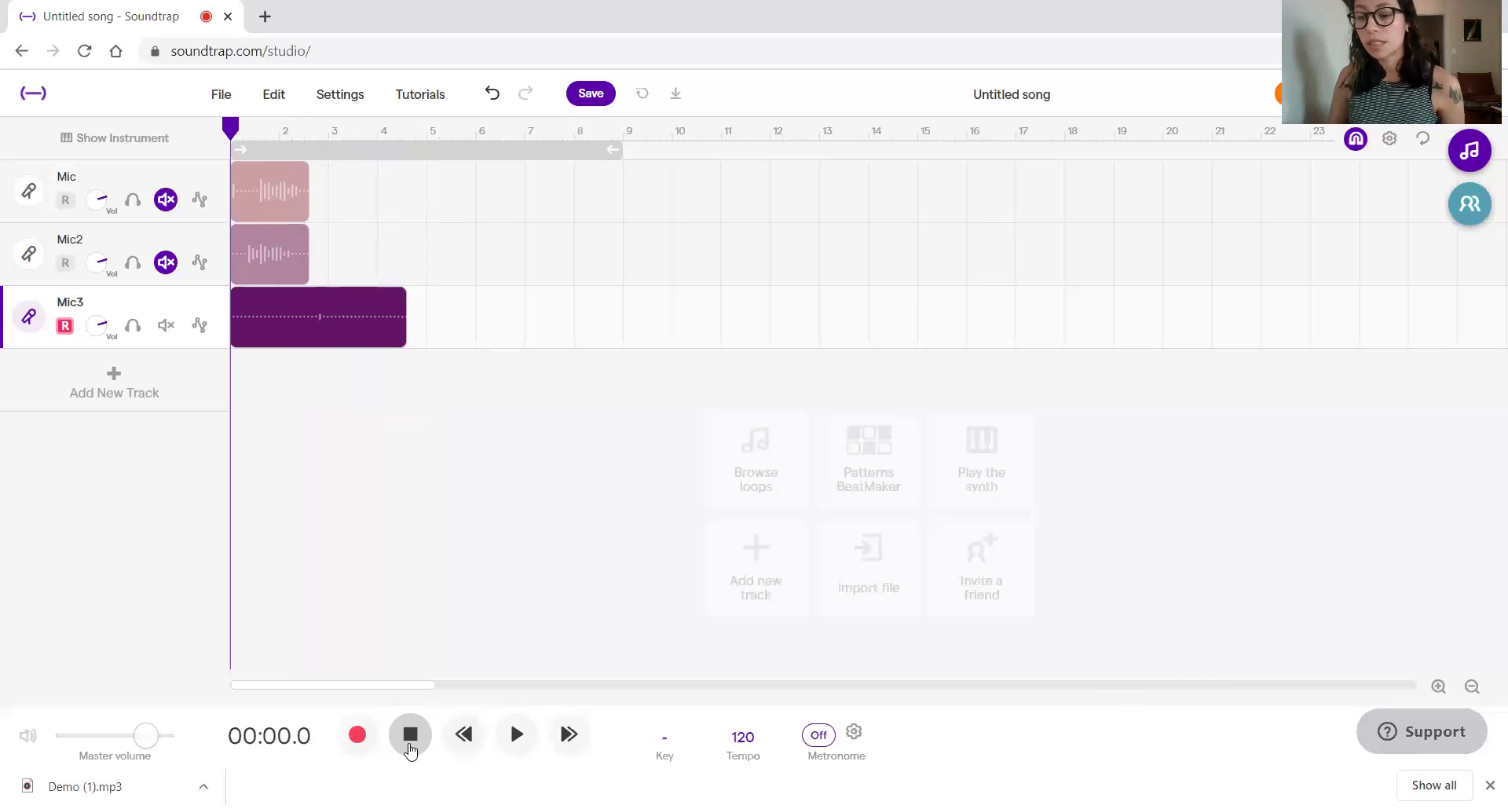
# Delete the long Mic3 clip, record a new take about 3 seconds long on that track and rewind to the start.
pyautogui.moveTo(365, 346)
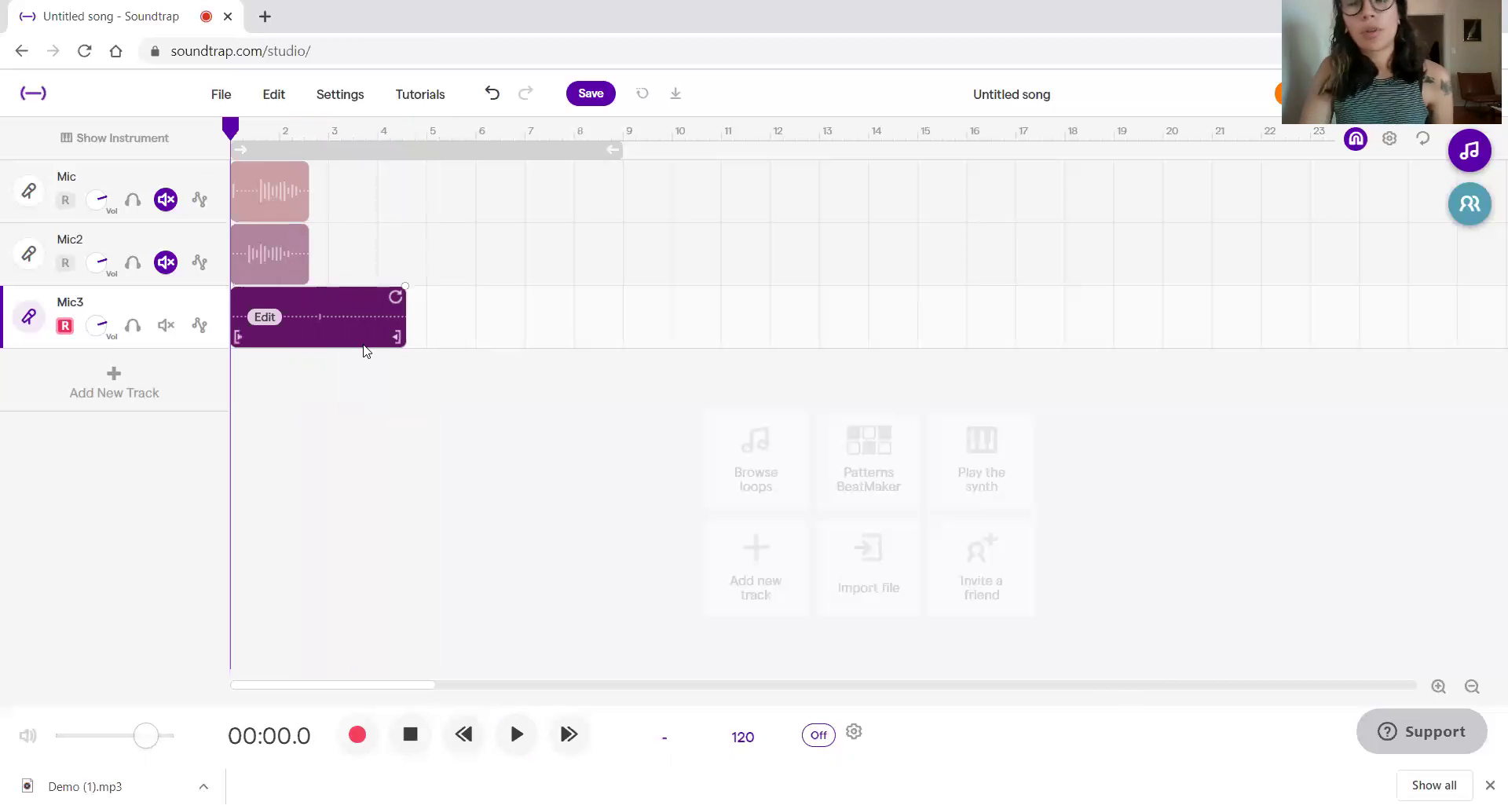
pyautogui.click(349, 339)
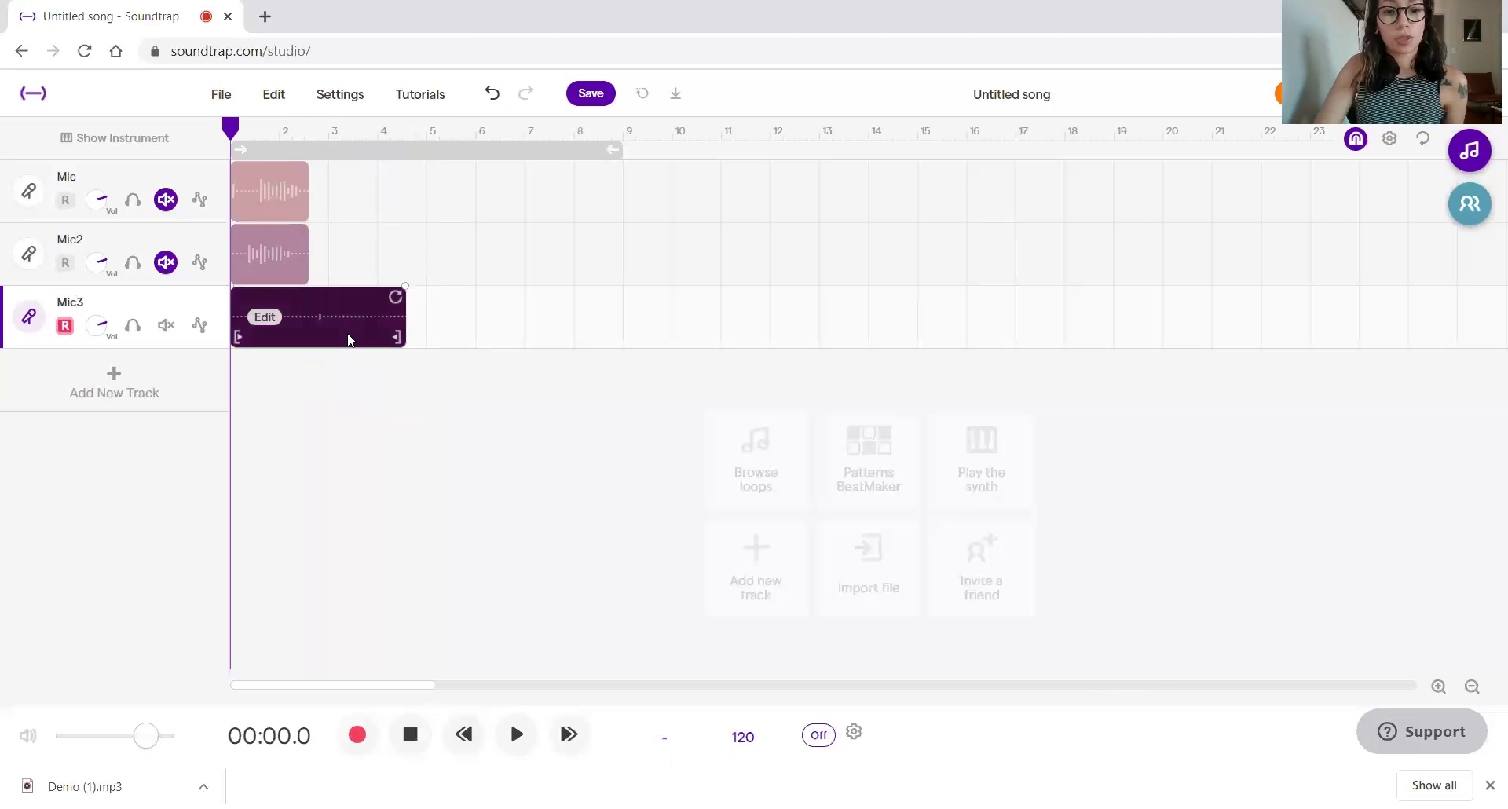
pyautogui.press('Delete')
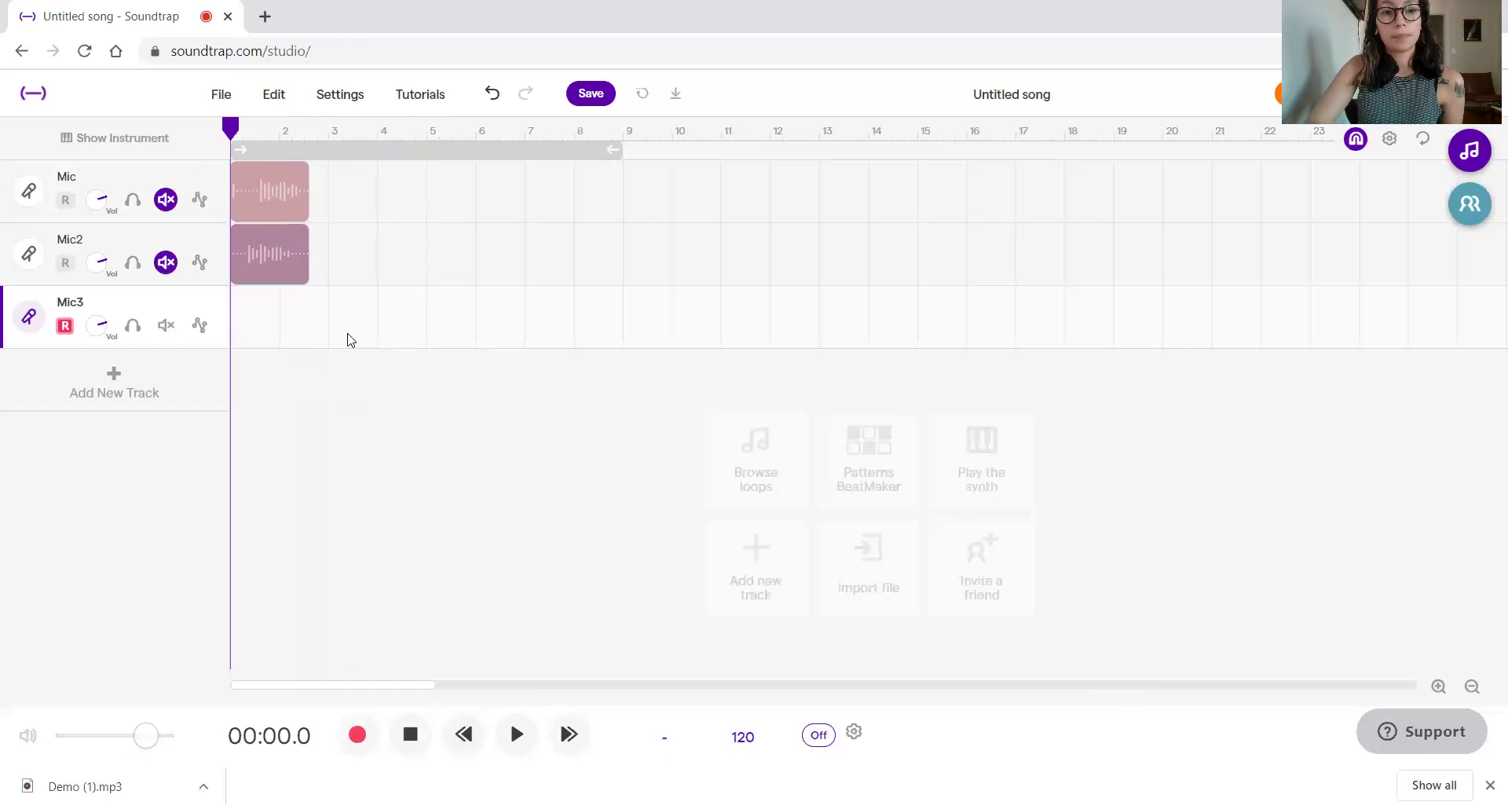
pyautogui.click(356, 734)
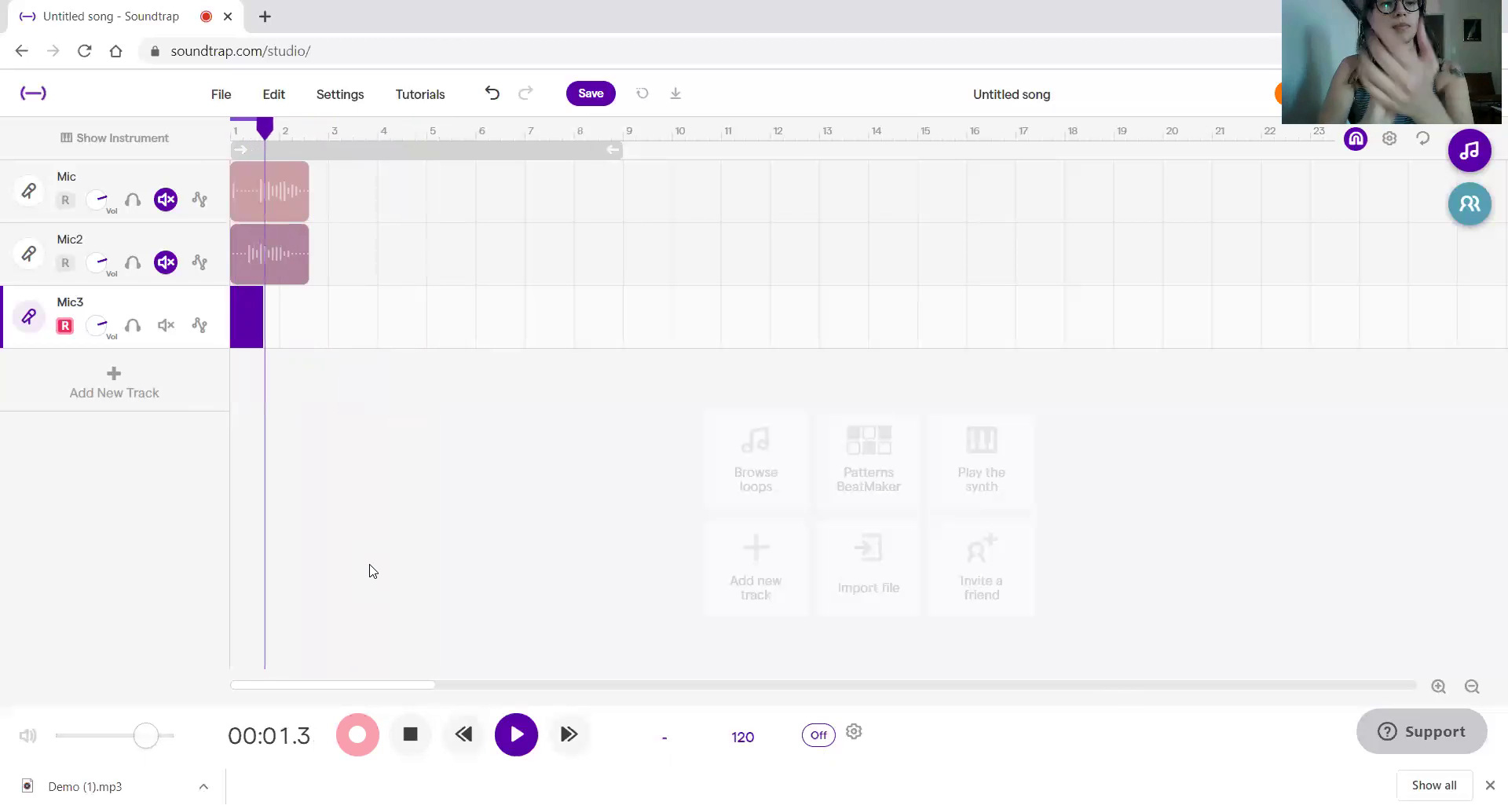
pyautogui.click(355, 739)
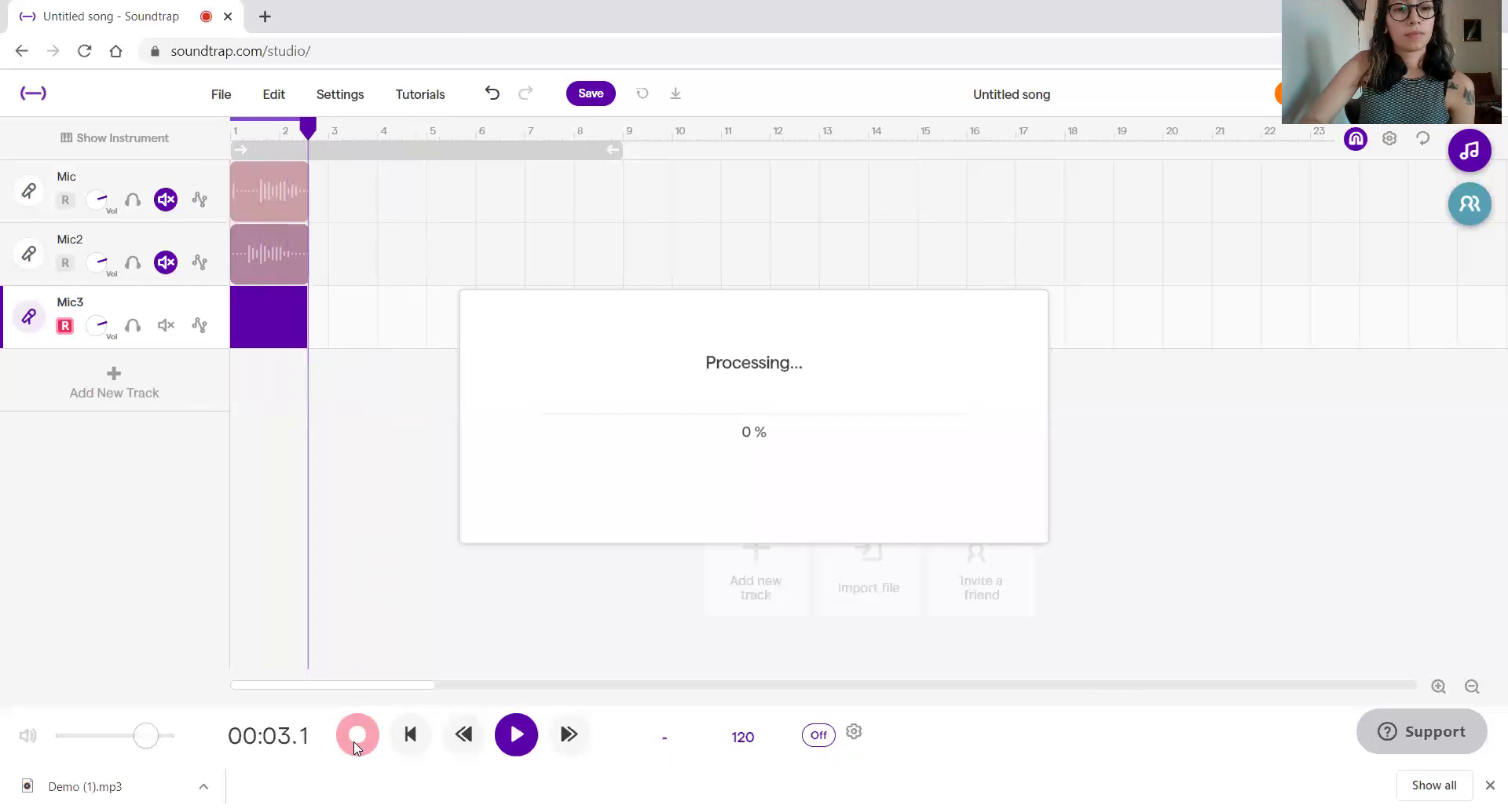
pyautogui.click(410, 735)
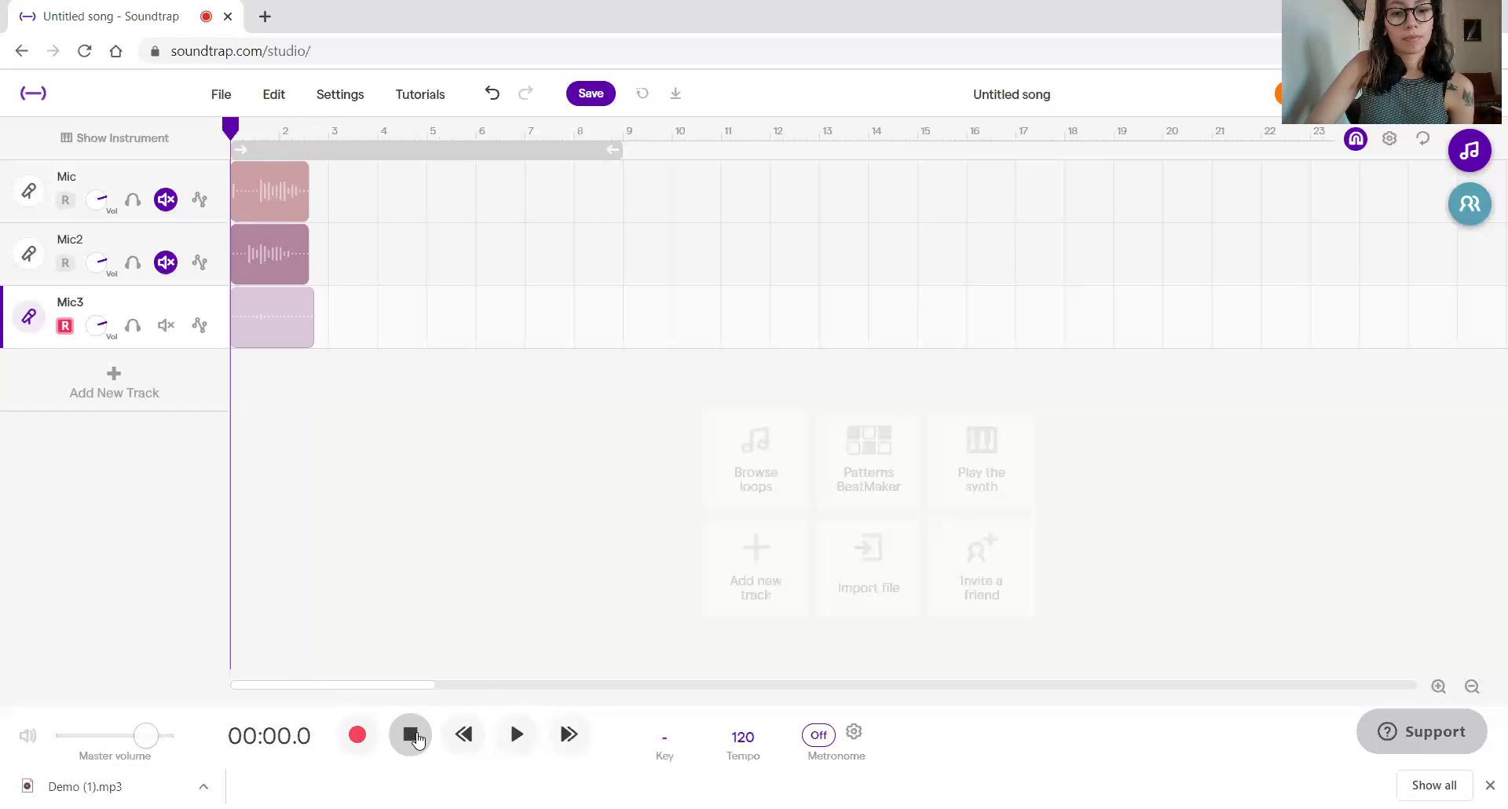
# Play the new 3-second Mic3 take, stop playback and rewind to the start.
pyautogui.click(514, 736)
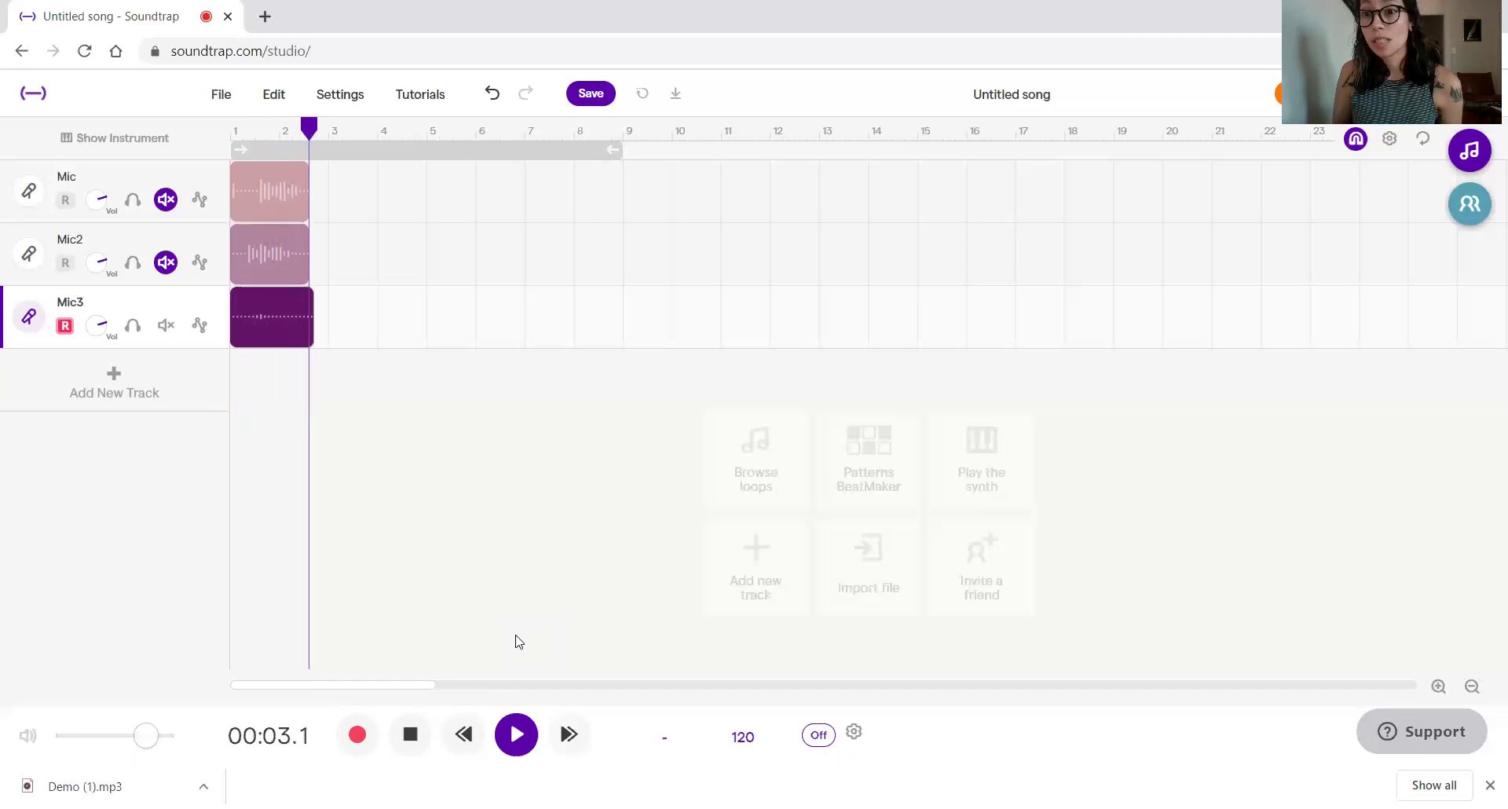
pyautogui.press('space')
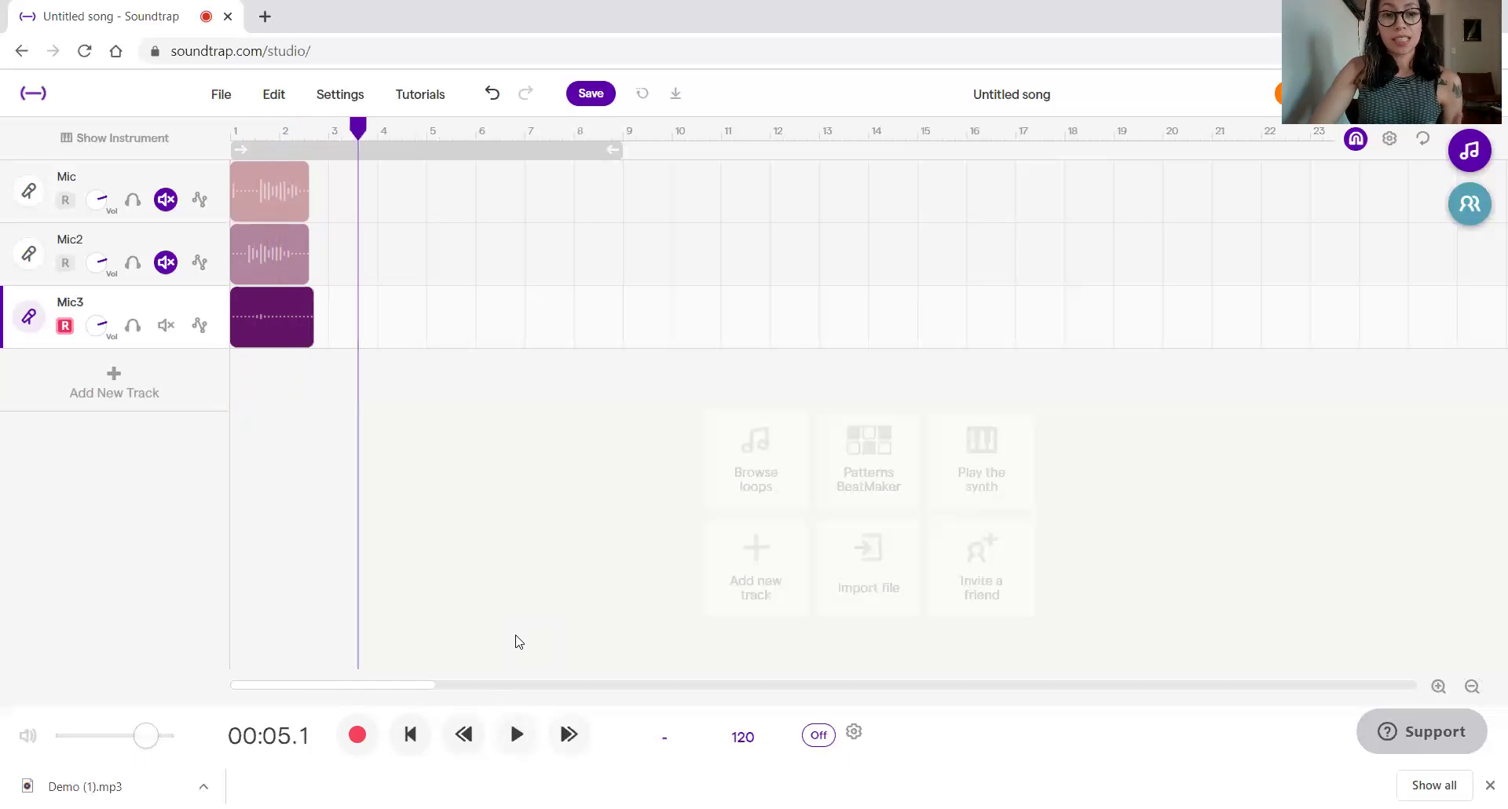
pyautogui.click(408, 735)
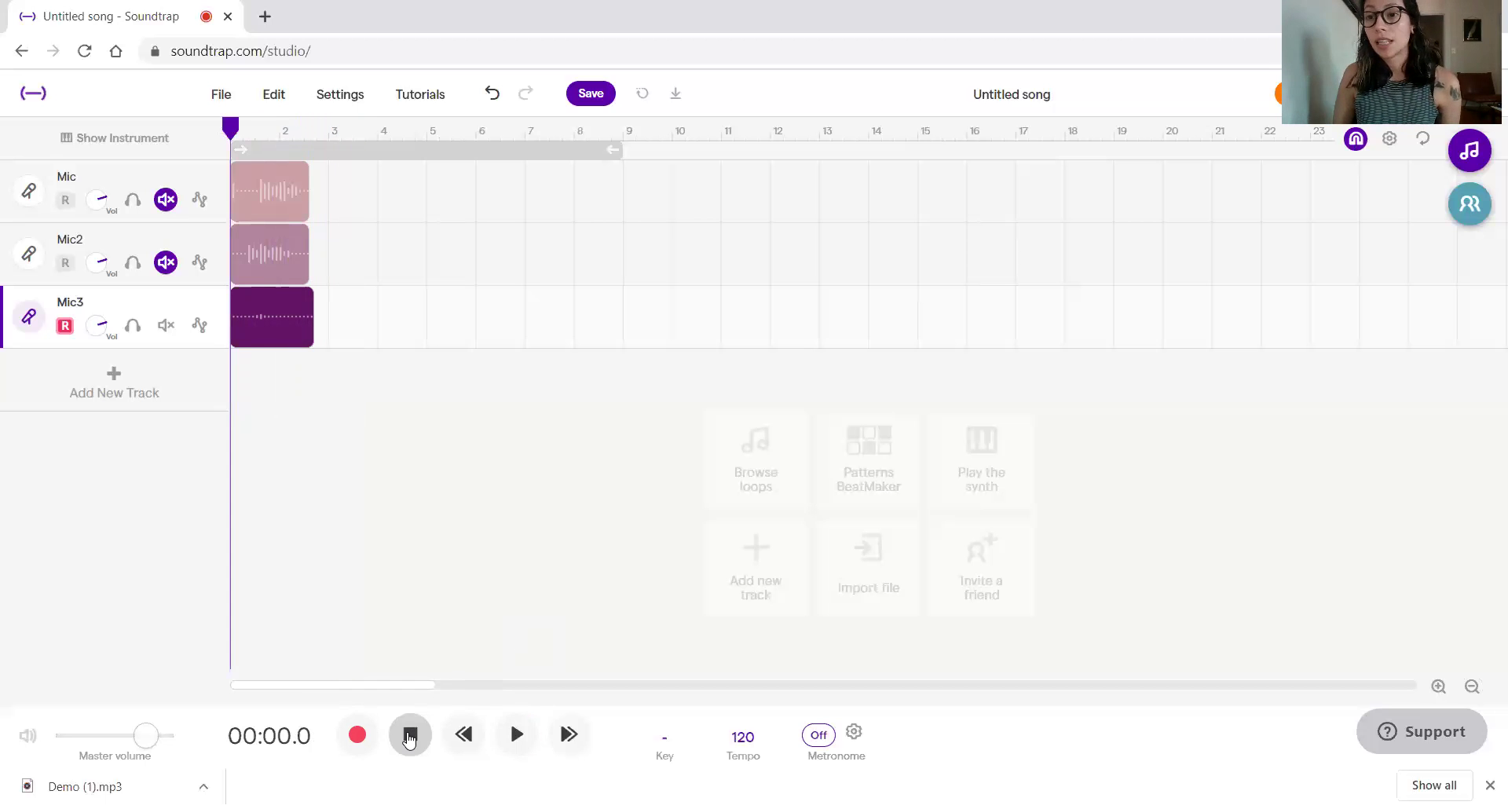